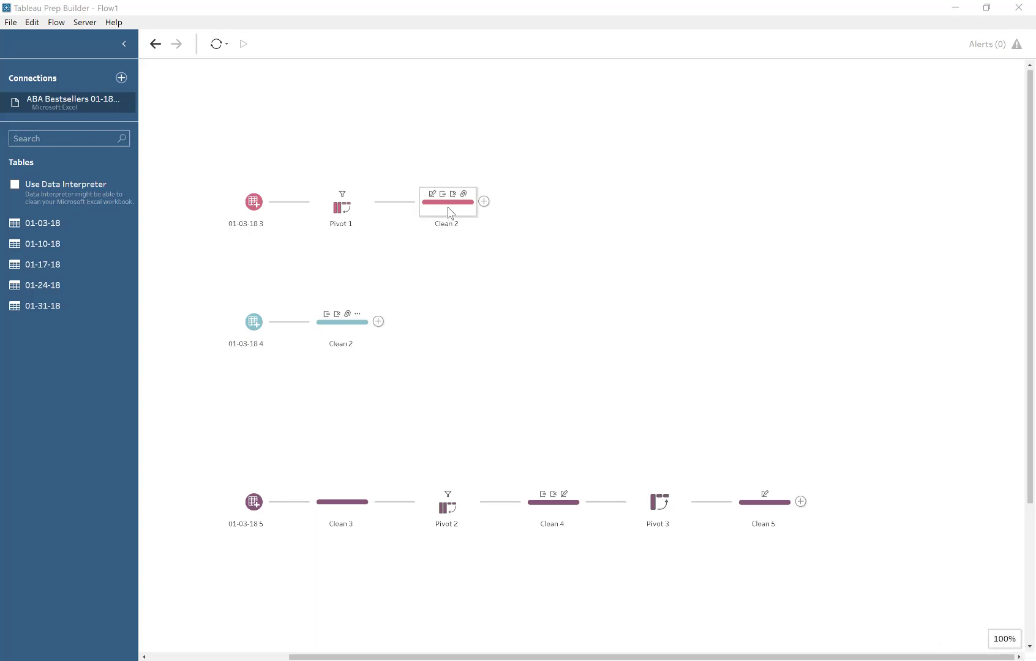
Step: Union the two Clean 2 branches into Union 1, then add the Clean 5 branch to it
drag(450, 215, 349, 353)
scroll(608, 262, down, 5)
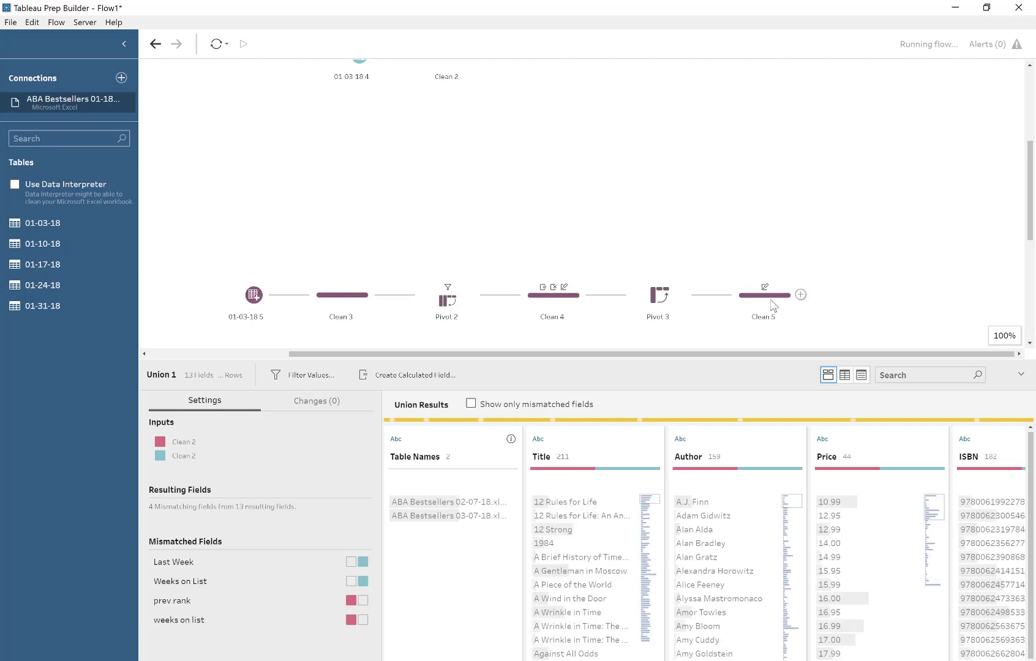
scroll(759, 303, down, 5)
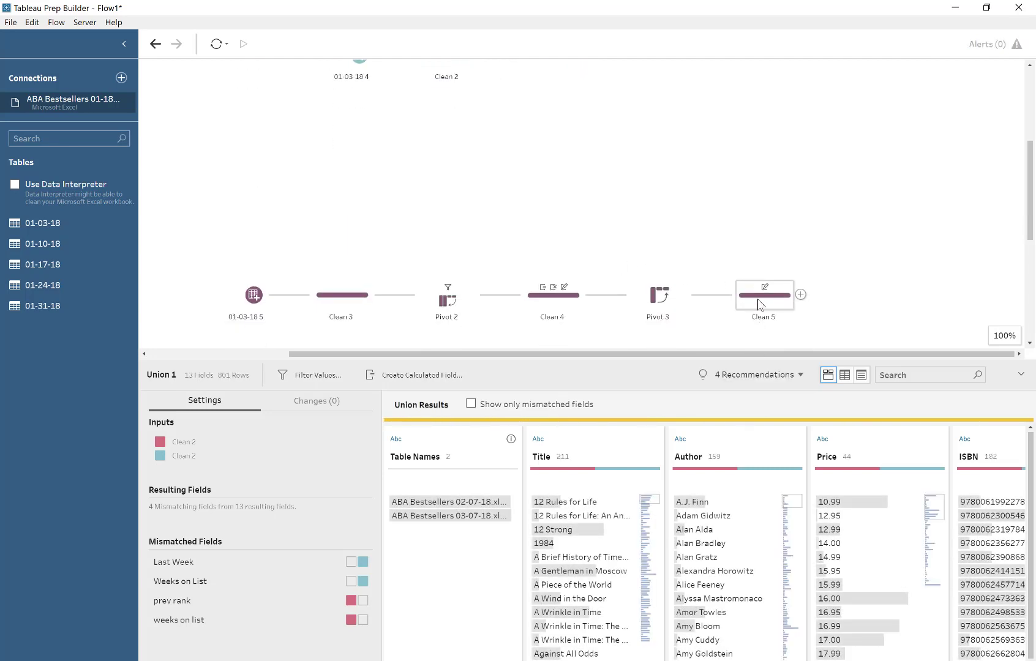
drag(759, 302, 516, 202)
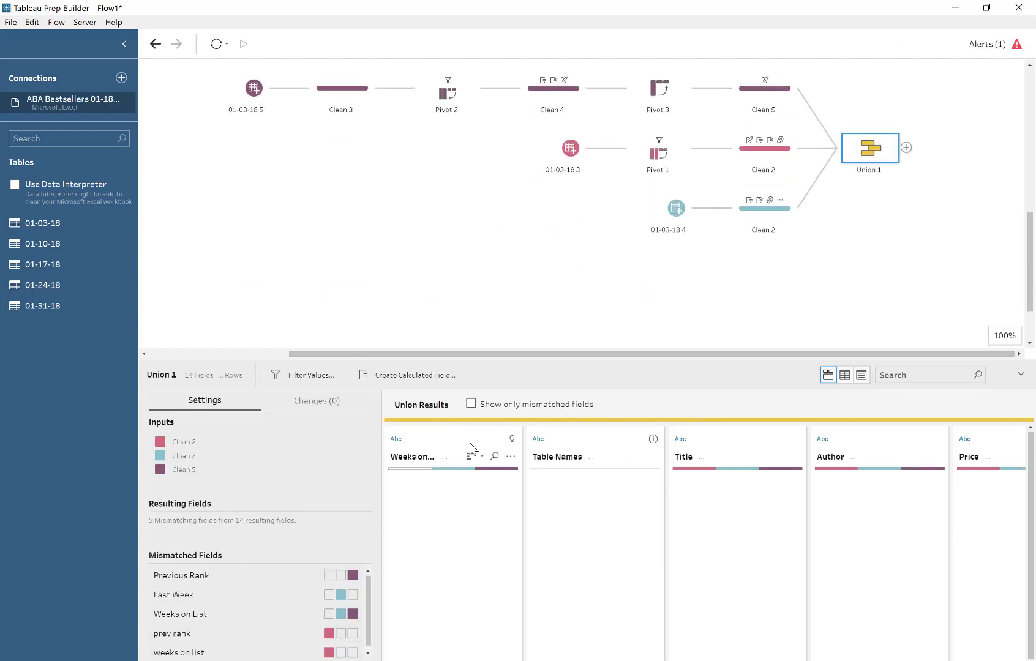
click(987, 44)
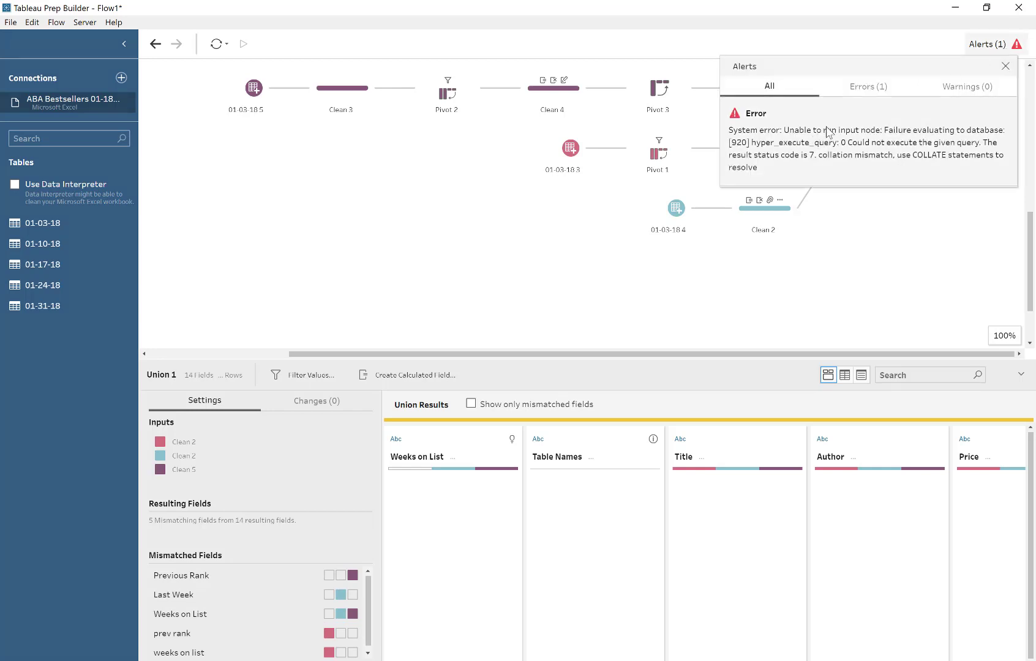
click(868, 86)
click(715, 321)
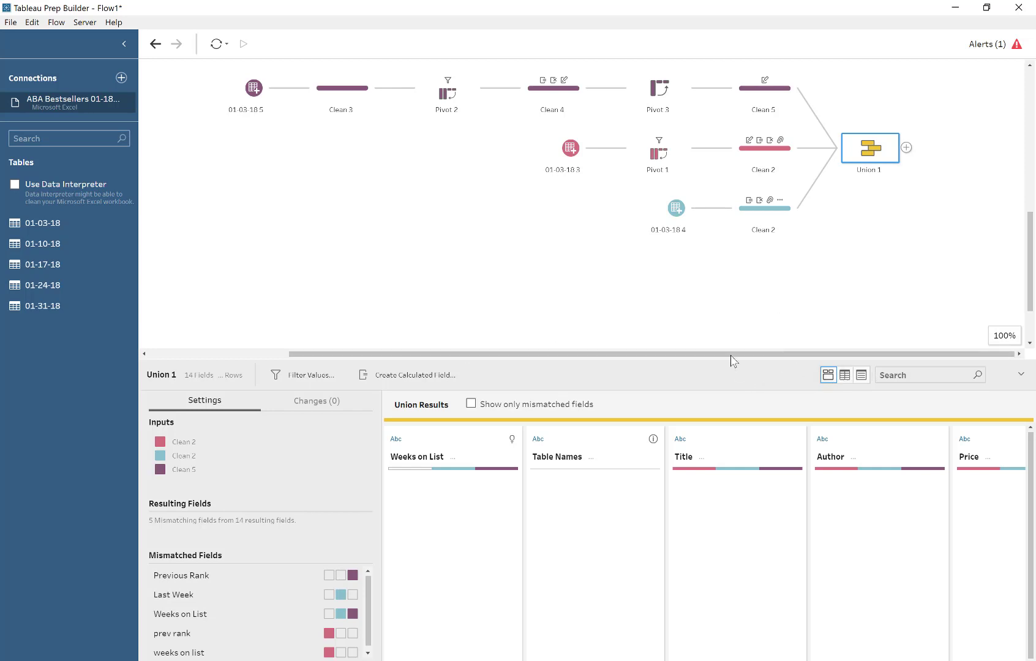
drag(721, 359, 705, 209)
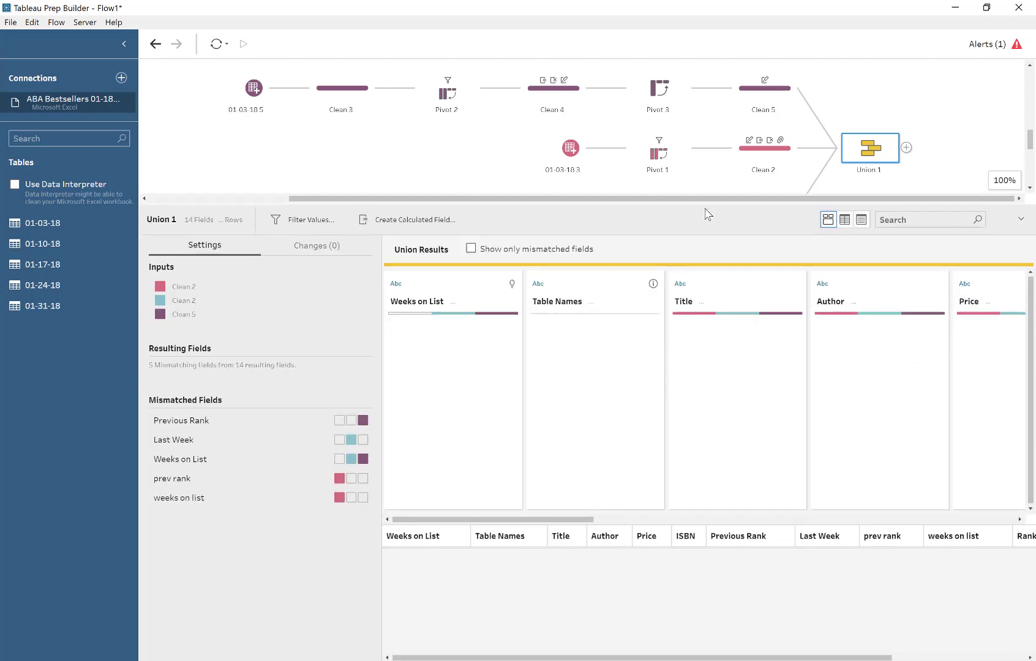
Step: Merge the prev rank and Last Week fields into Previous Rank
click(196, 423)
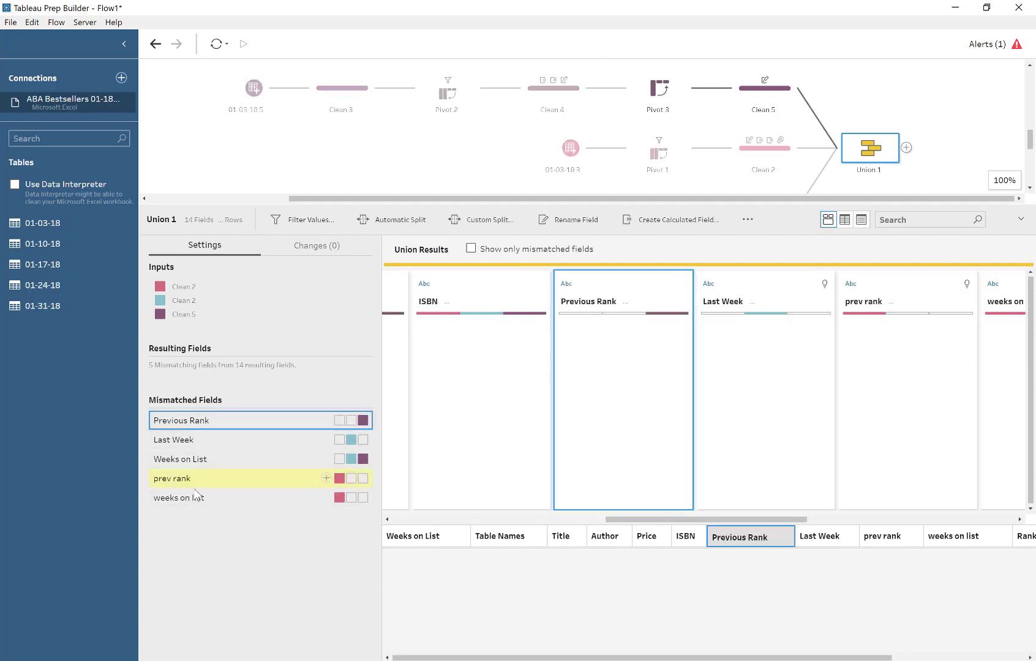
click(325, 478)
click(190, 423)
mouse_move(221, 444)
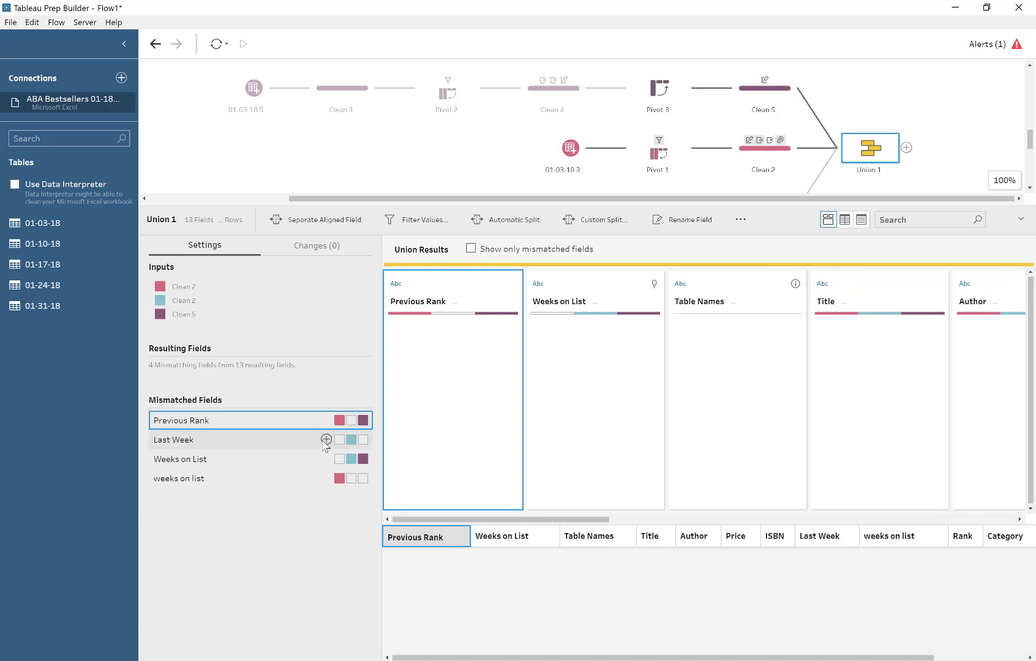
click(325, 440)
Step: Merge weeks on list into Weeks on List, leaving no mismatched fields
click(201, 423)
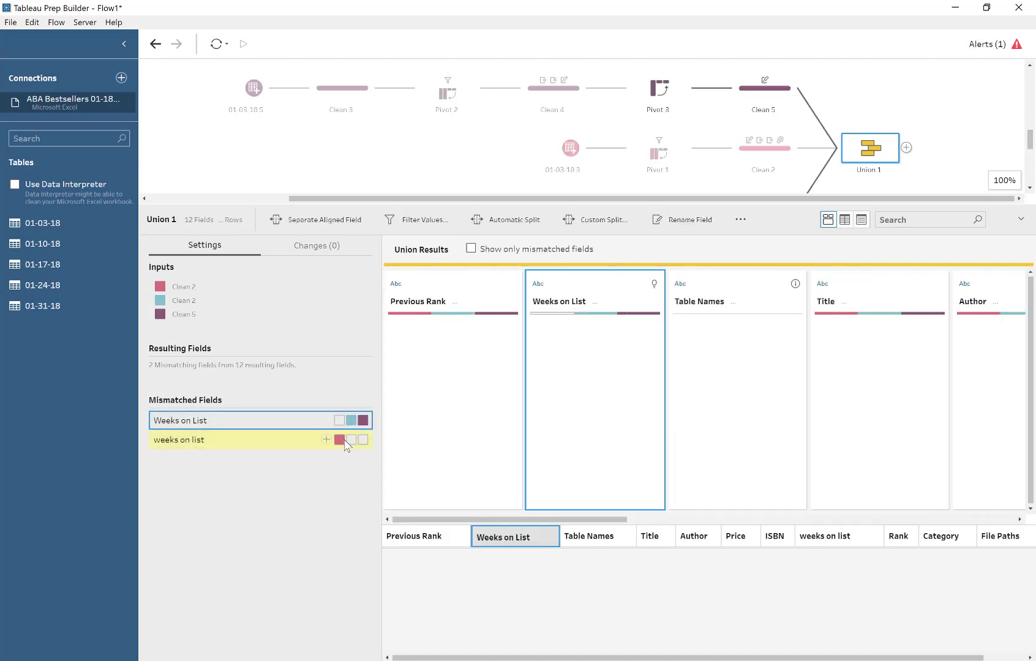
click(325, 439)
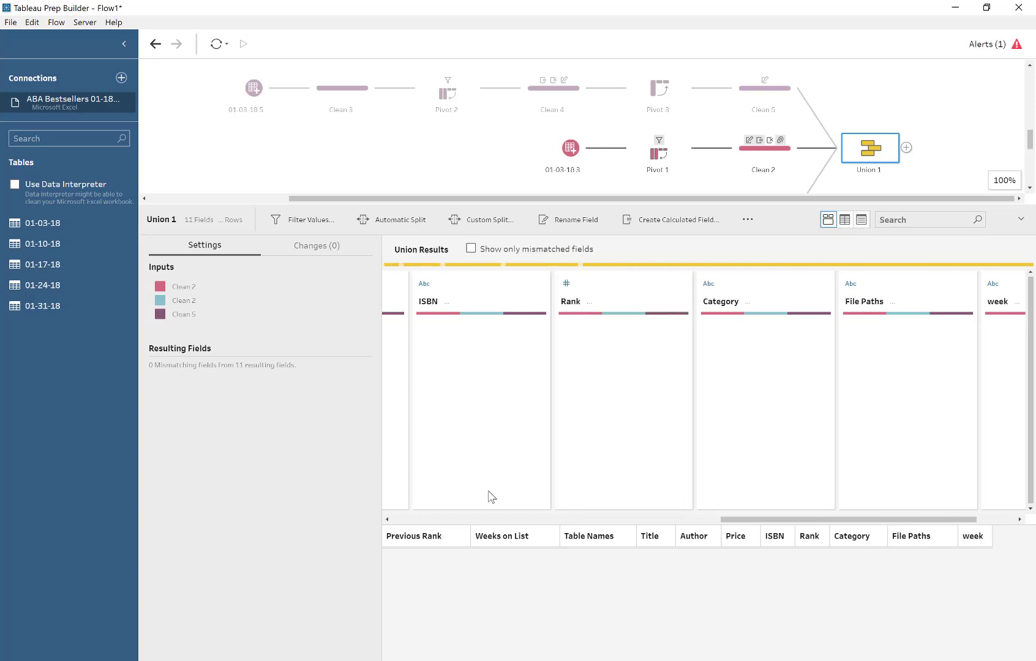
drag(744, 517, 386, 543)
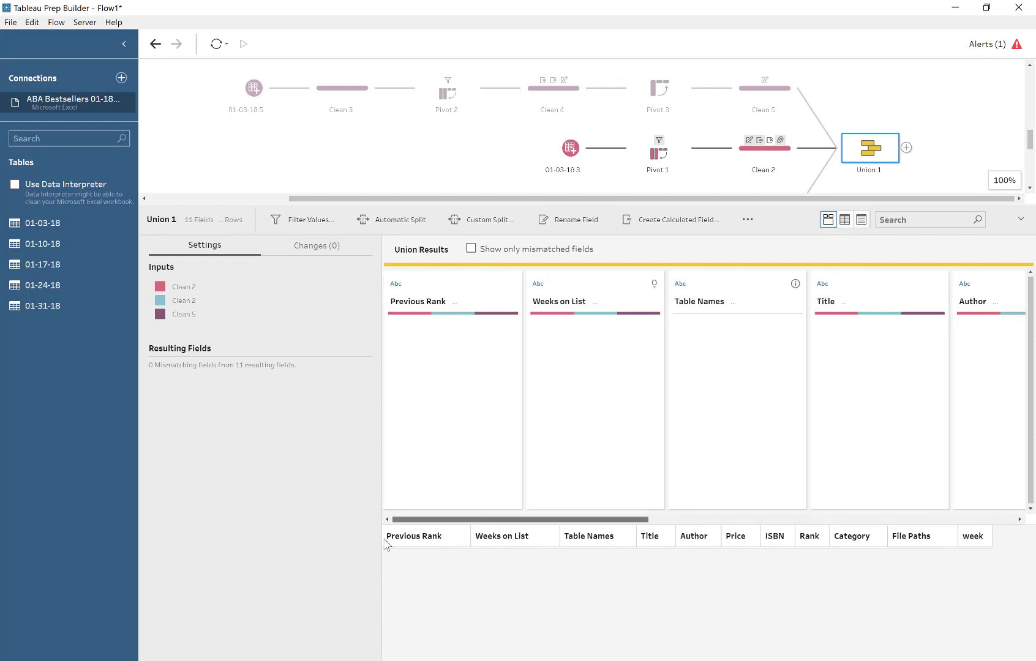
drag(639, 520, 910, 157)
Step: Add an output step after Union 1 saving Output.hyper to the Desktop
click(908, 151)
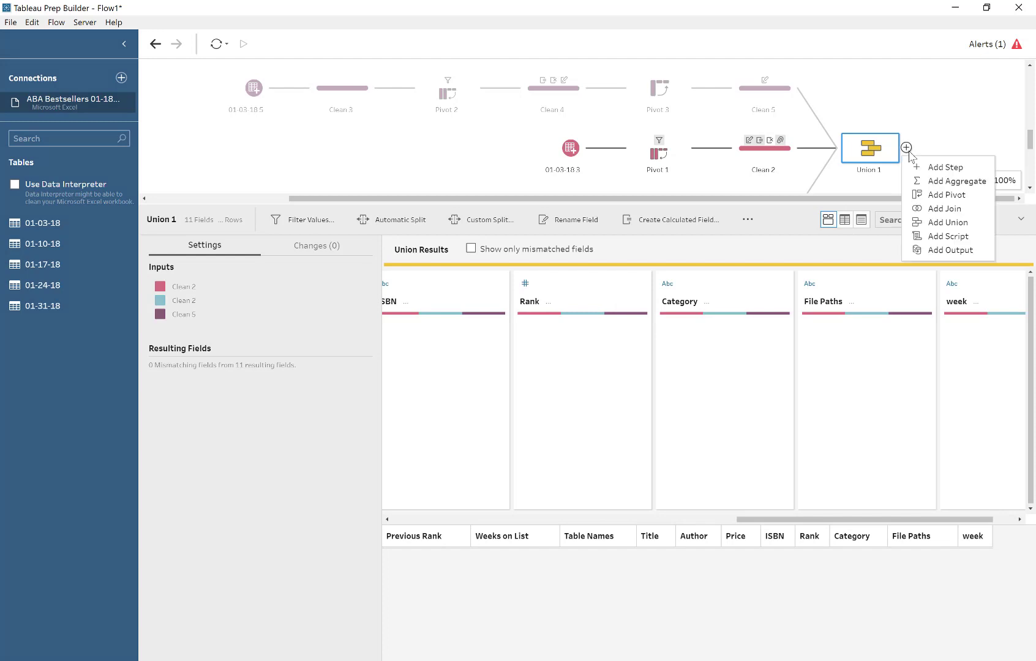
click(940, 249)
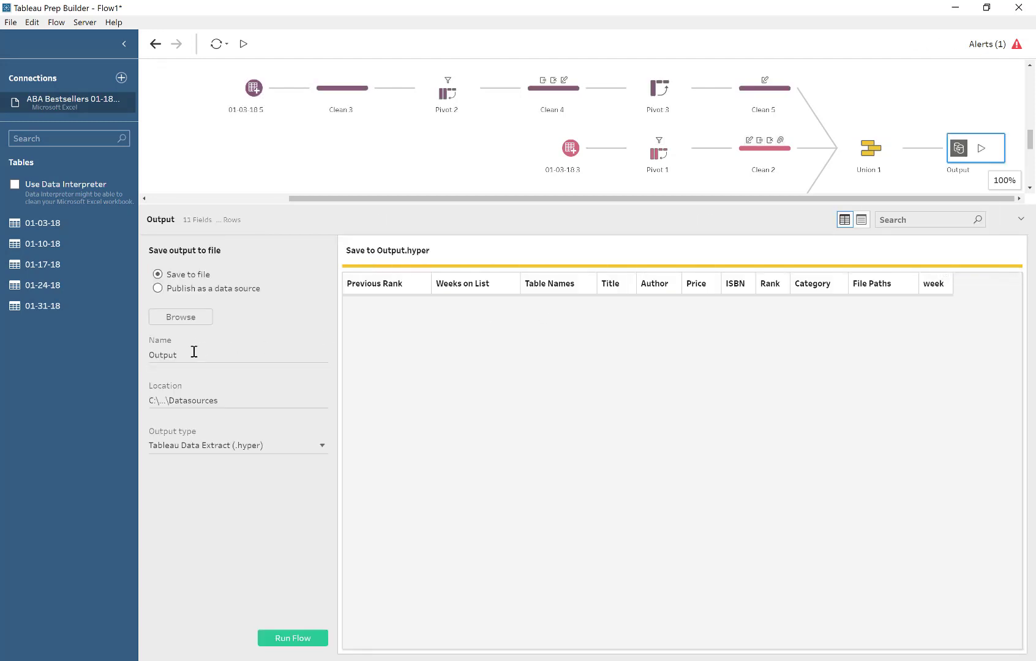
click(180, 317)
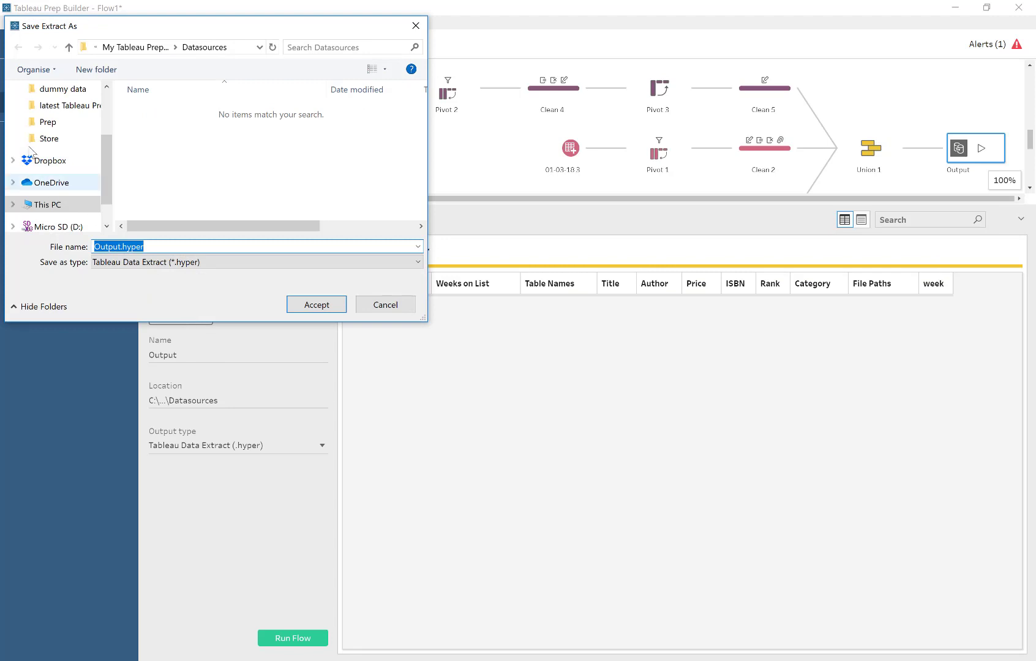
scroll(47, 129, up, 3)
click(52, 117)
click(314, 305)
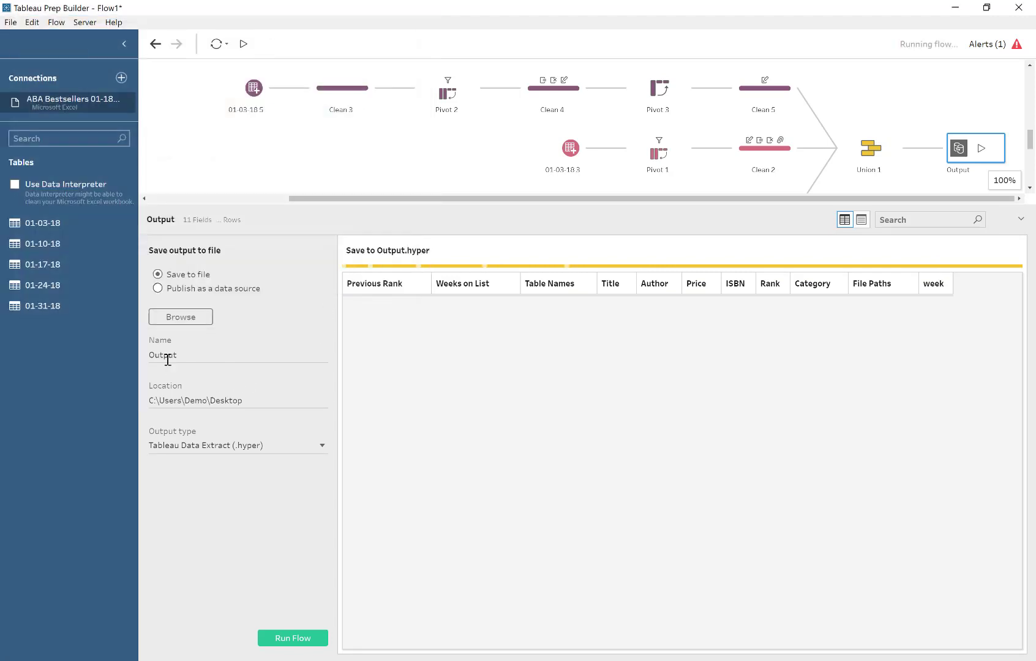
Step: Run the flow to write Output.hyper and dismiss the completion message
click(298, 638)
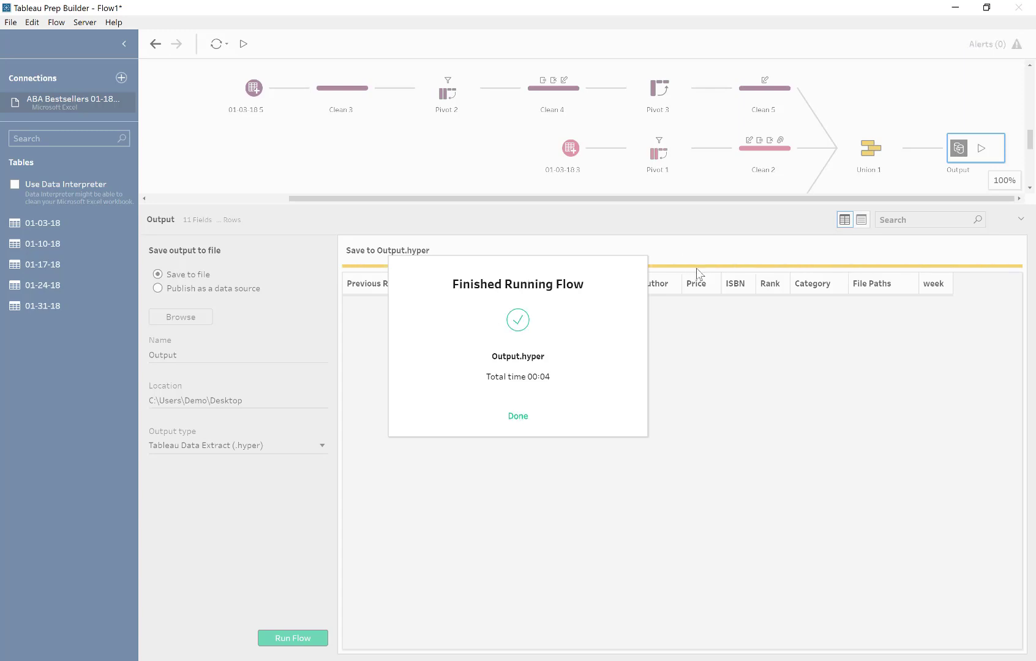
click(517, 416)
click(11, 22)
Step: Start a new flow with the Output.hyper Tableau extract as its input
click(23, 48)
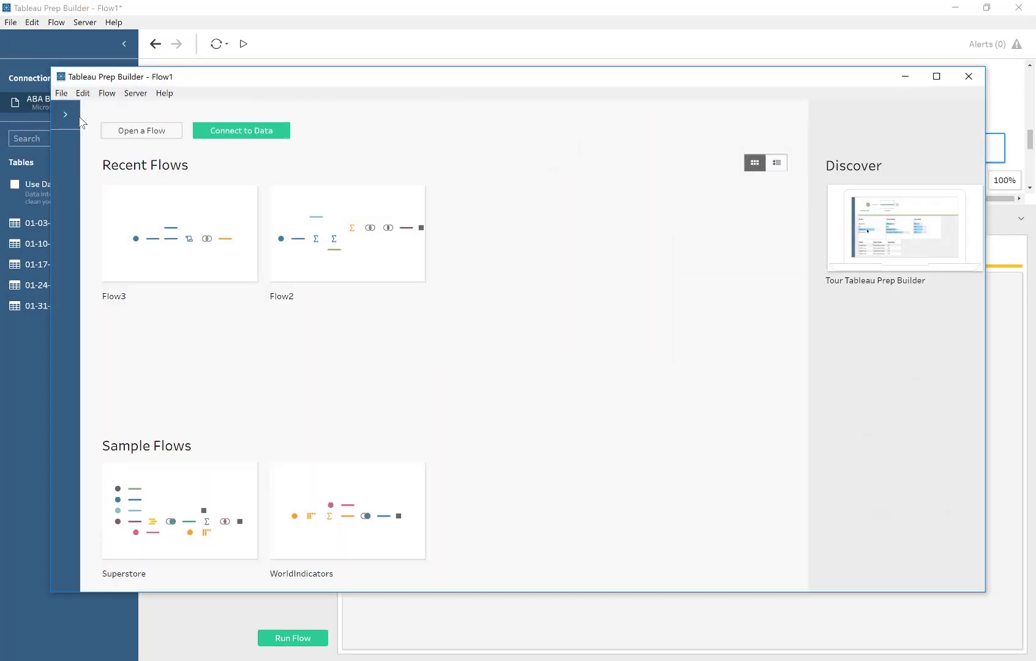
click(211, 132)
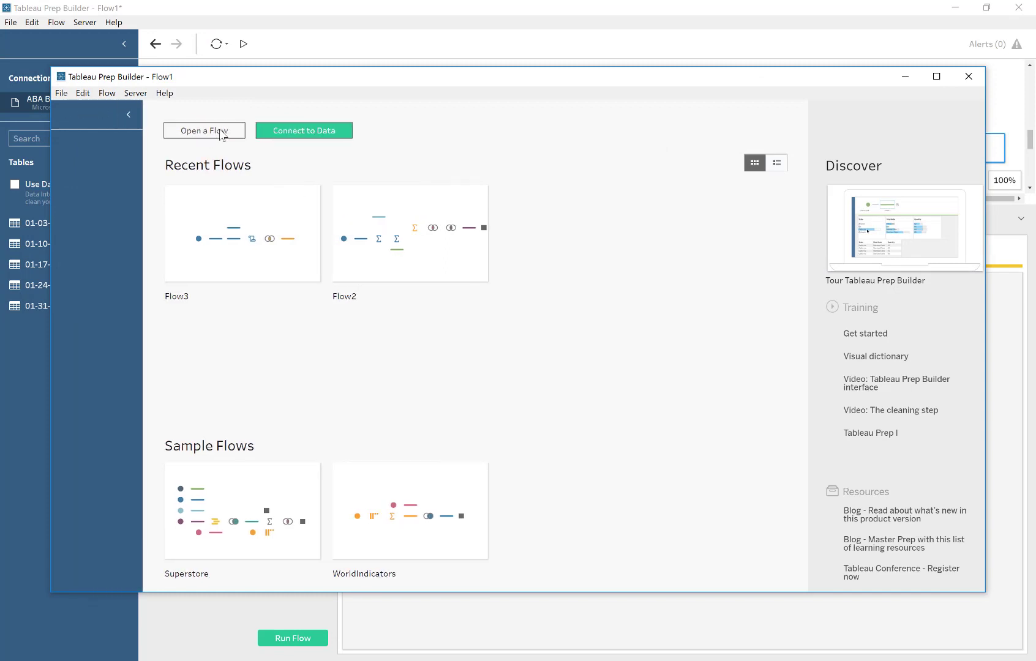
click(240, 250)
double_click(361, 190)
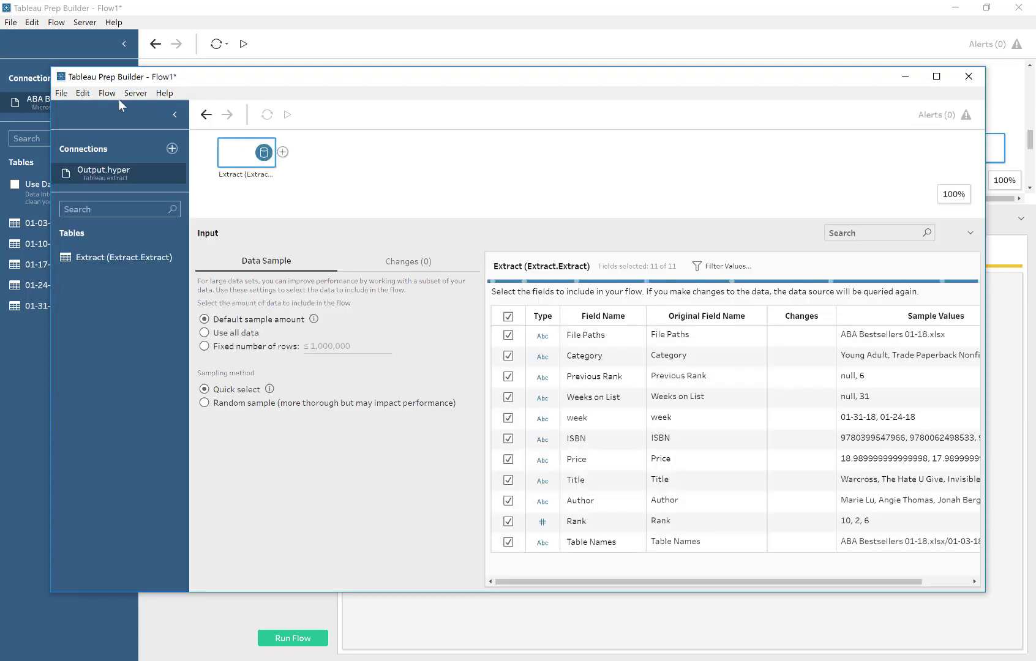
Step: Add a Clean 1 step after the Output.hyper input
click(282, 153)
click(320, 172)
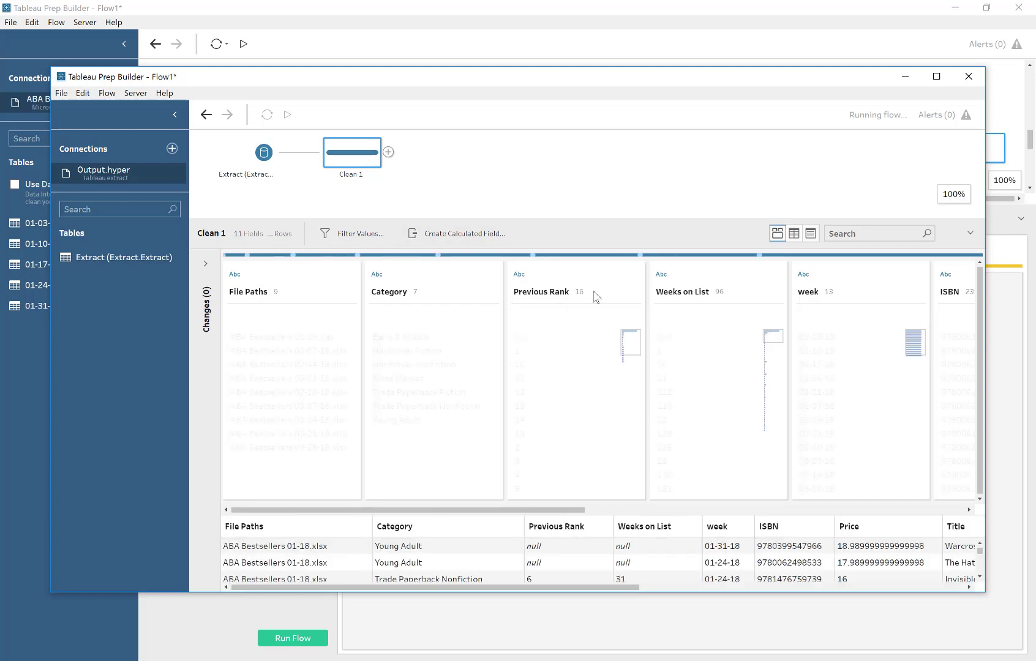
scroll(481, 571, down, 1)
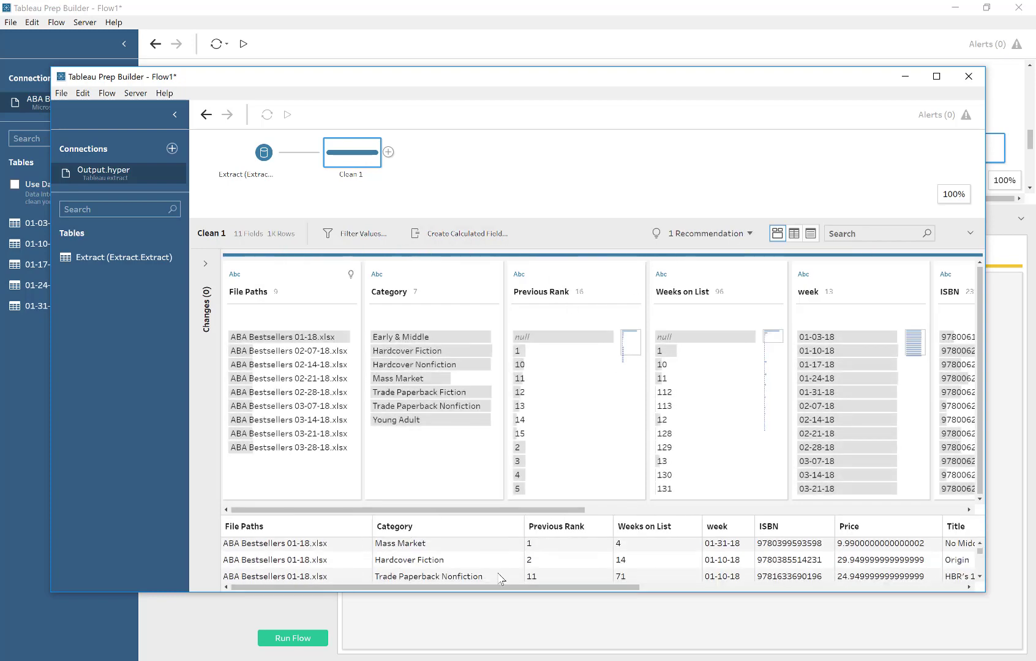
scroll(501, 578, down, 1)
drag(485, 510, 233, 510)
Step: Remove the File Paths and Table Names fields in Clean 1, leaving 9 fields
click(350, 296)
click(390, 529)
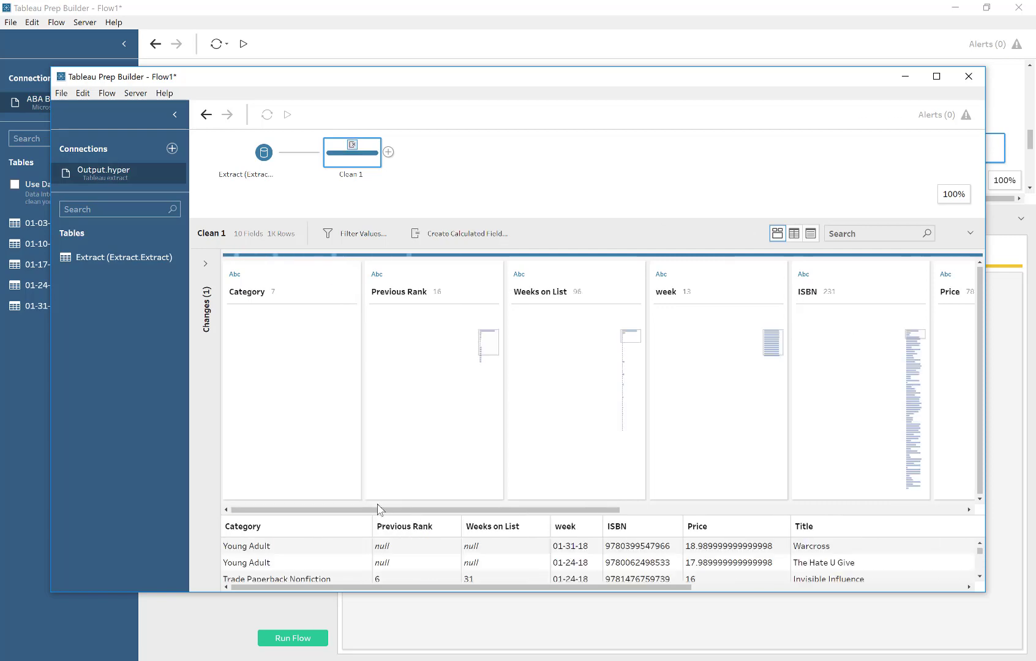
drag(377, 509, 796, 509)
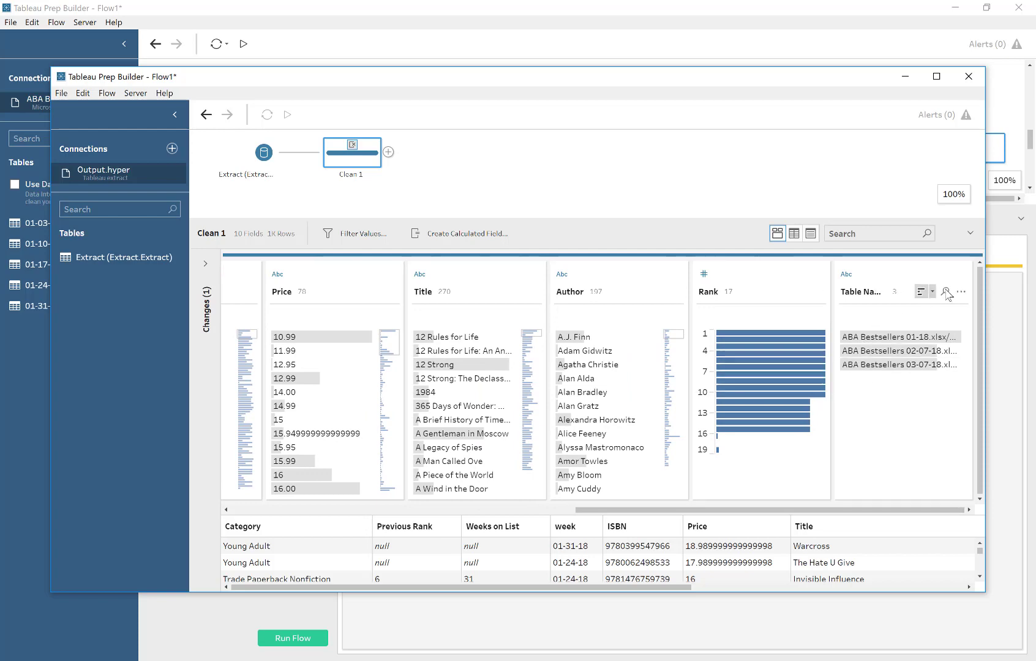
click(960, 294)
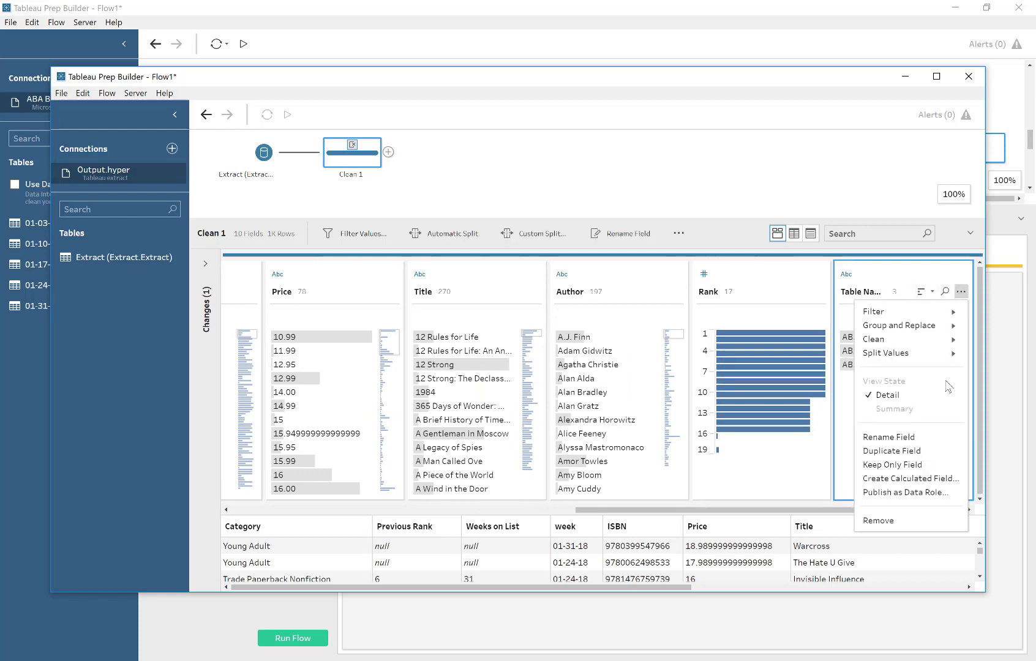
click(897, 521)
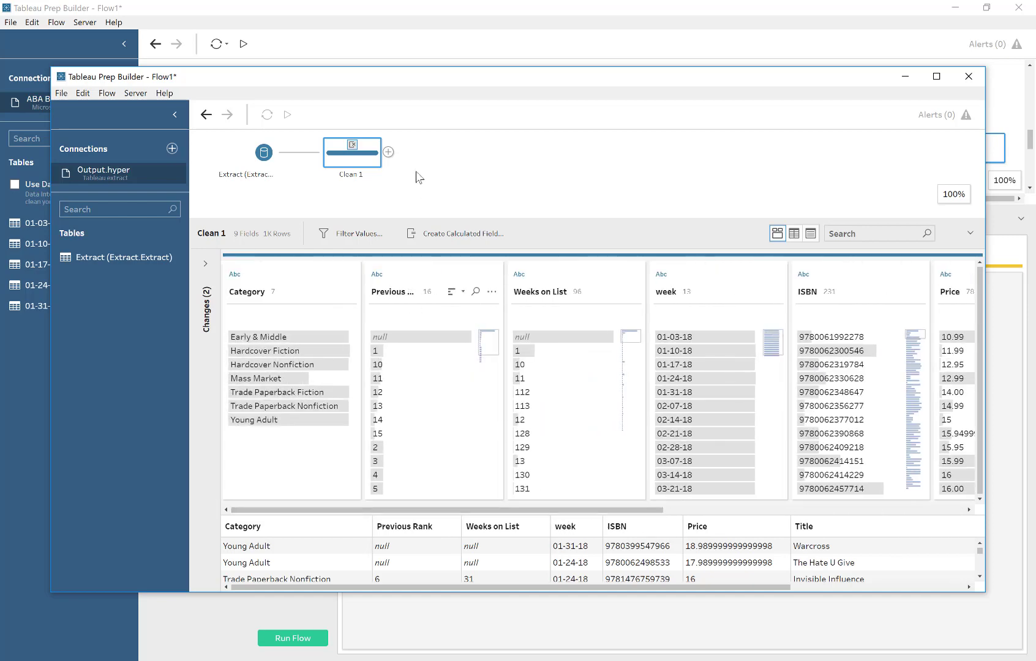
Step: Save the new flow as Flow2.tfl on the Desktop
click(61, 93)
click(80, 166)
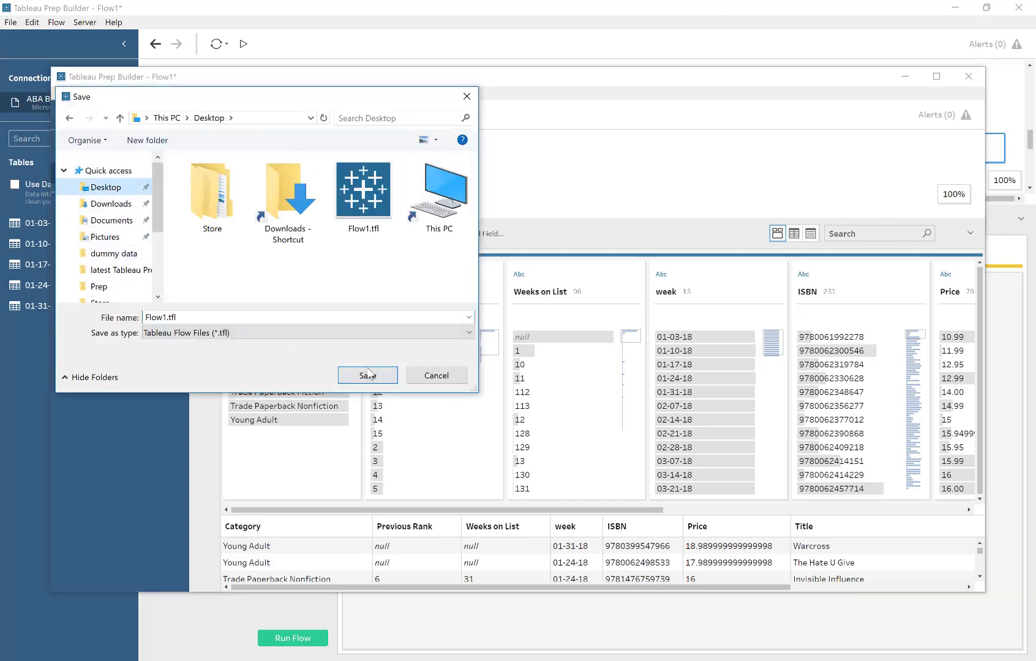
double_click(190, 316)
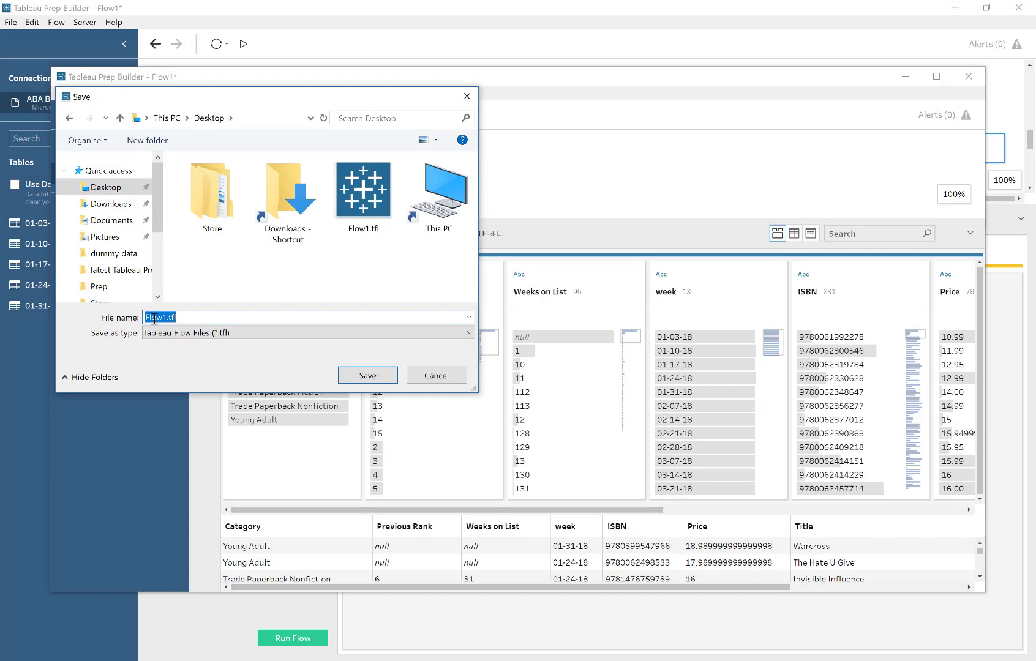
text(2)
key(Return)
Step: Close Flow1 saving its changes, and maximise the Flow2 window
click(1016, 14)
click(619, 380)
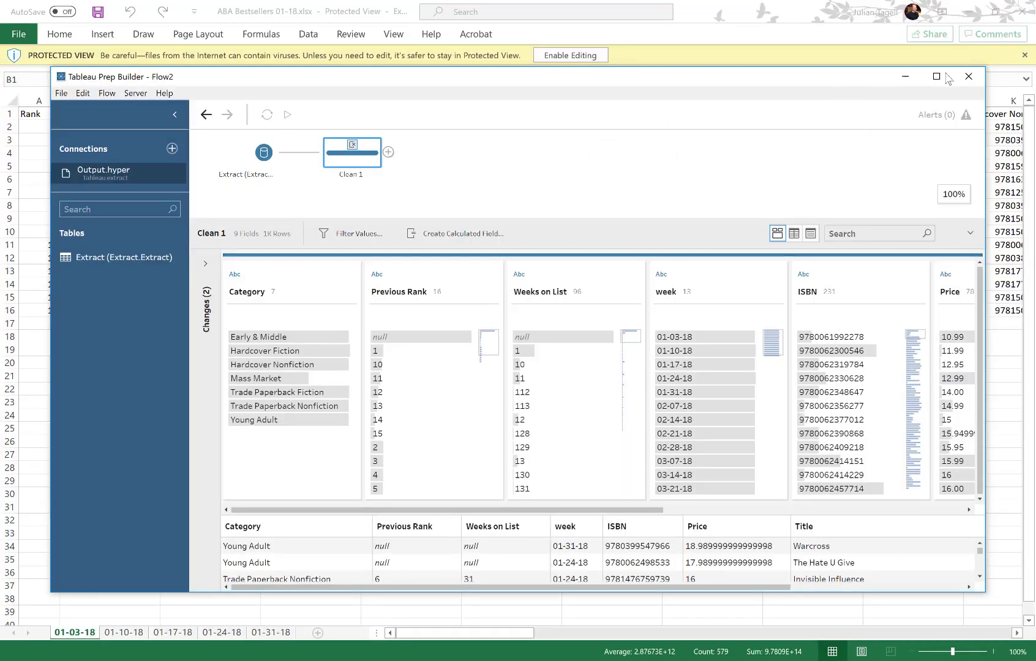
click(942, 76)
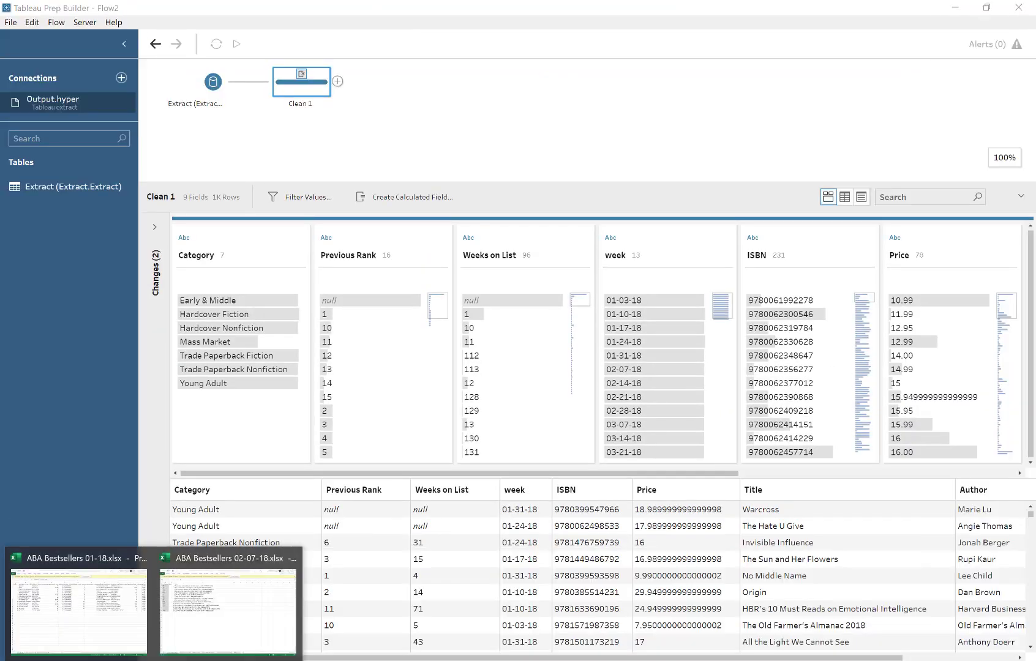
Step: Close all open Excel windows, then begin adding a step after Clean 1
right_click(147, 658)
click(146, 648)
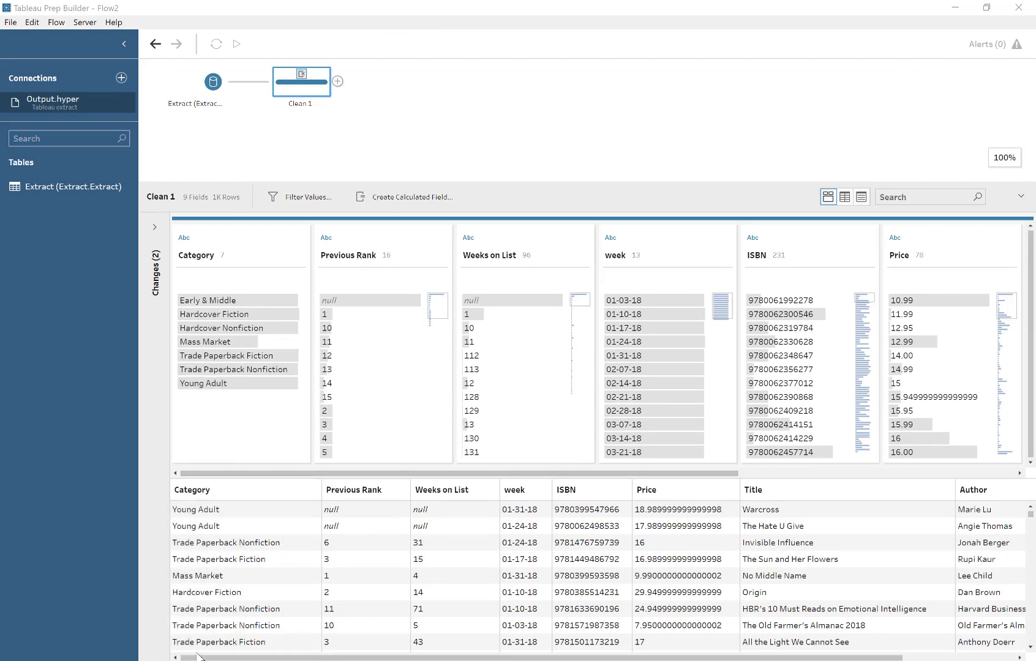
click(338, 82)
Step: Add Aggregate 1 after Clean 1, grouped by ISBN, with Rank as an aggregated field
click(382, 115)
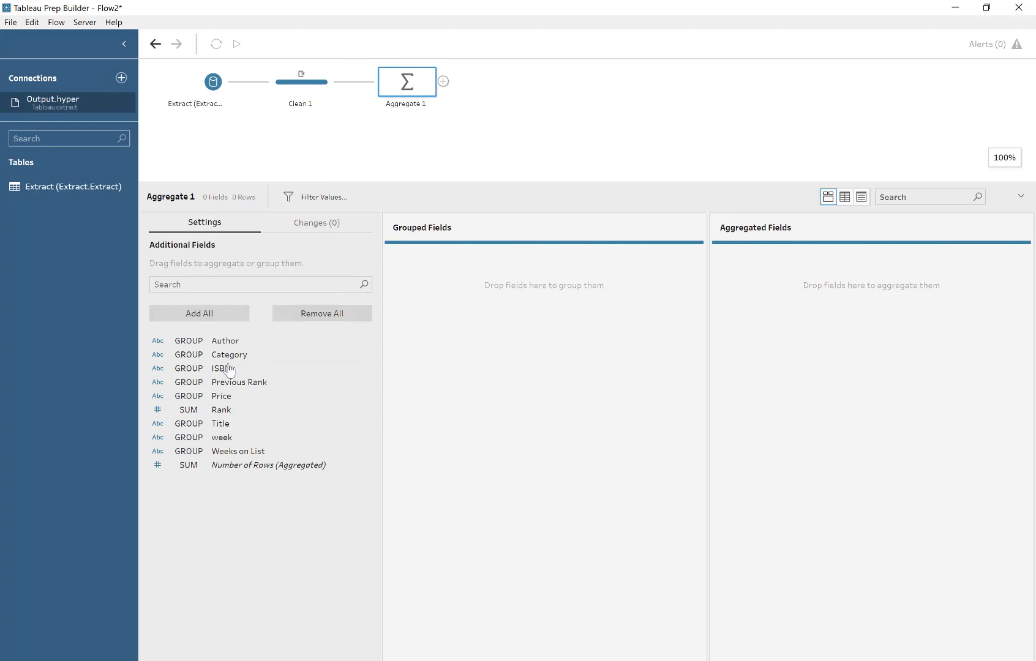
drag(442, 327, 450, 325)
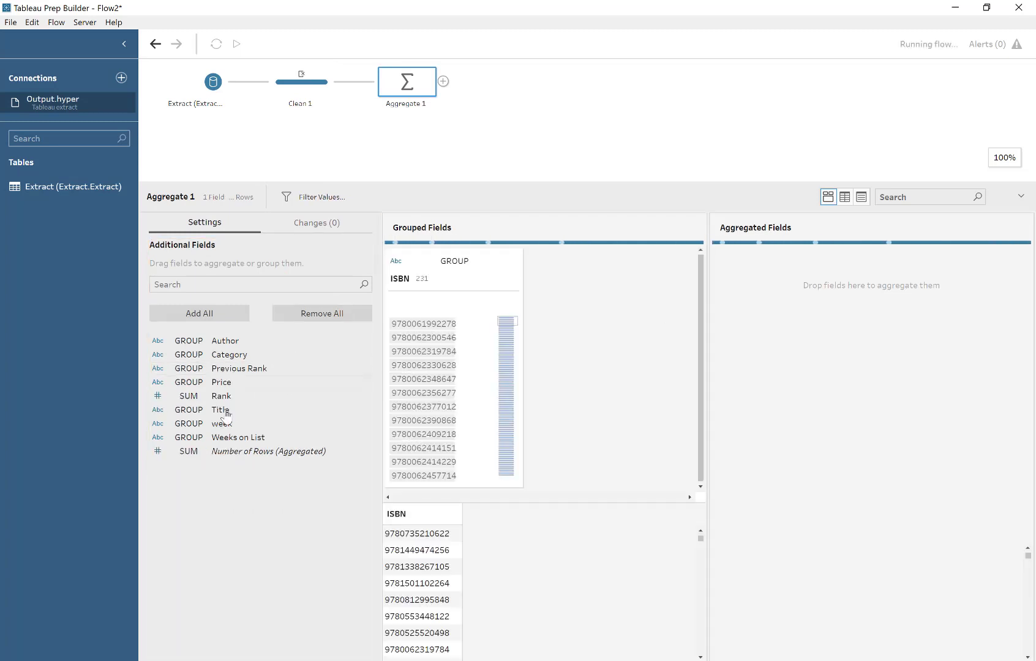
drag(304, 394, 563, 356)
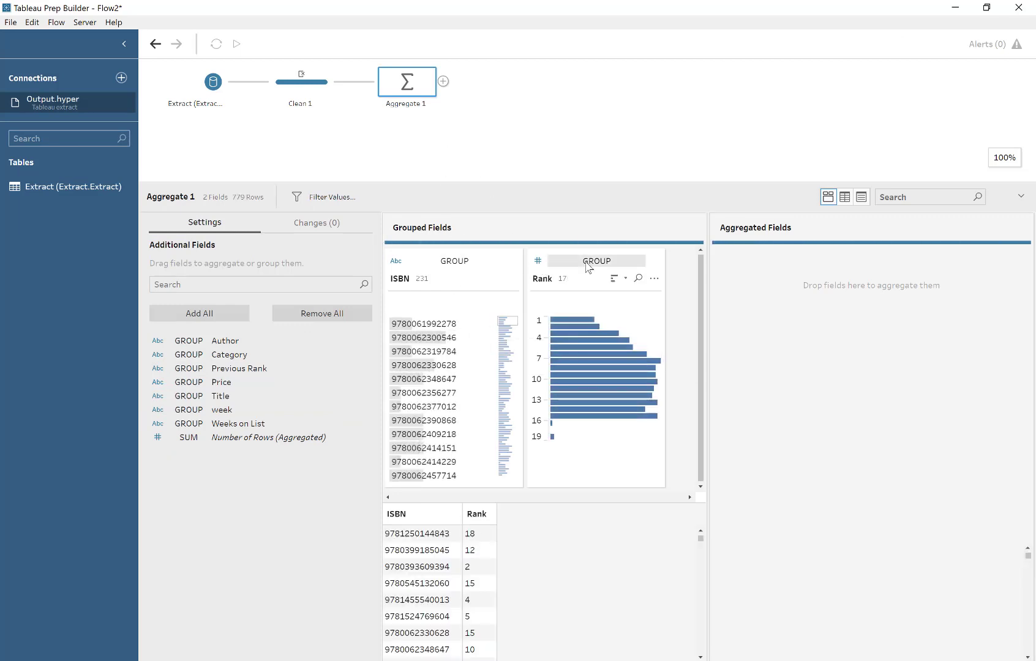
drag(586, 264, 786, 352)
click(781, 262)
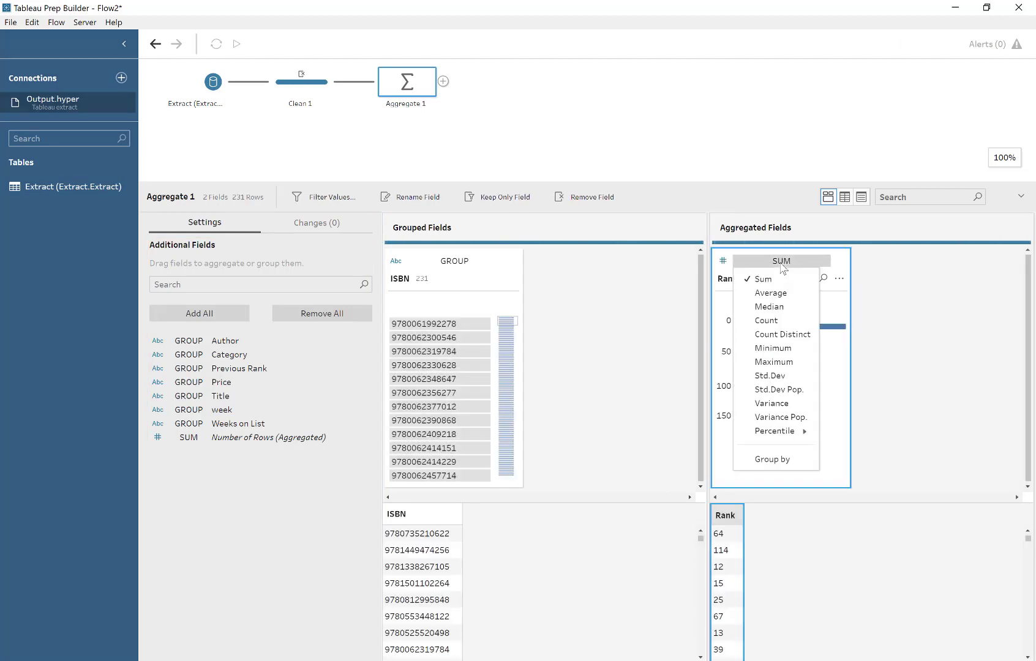
click(784, 334)
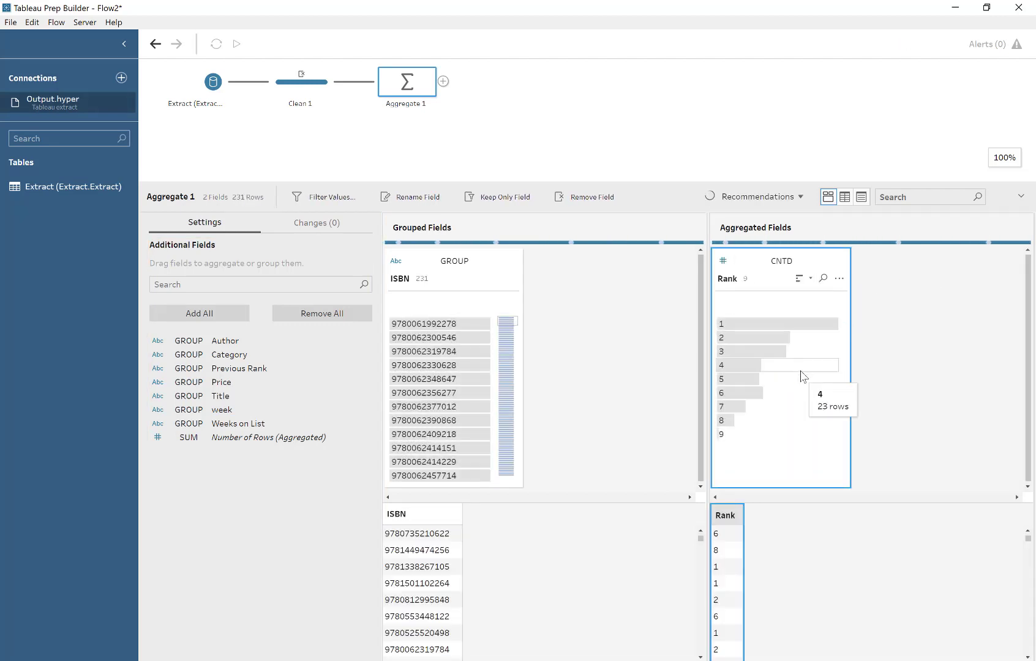
click(426, 421)
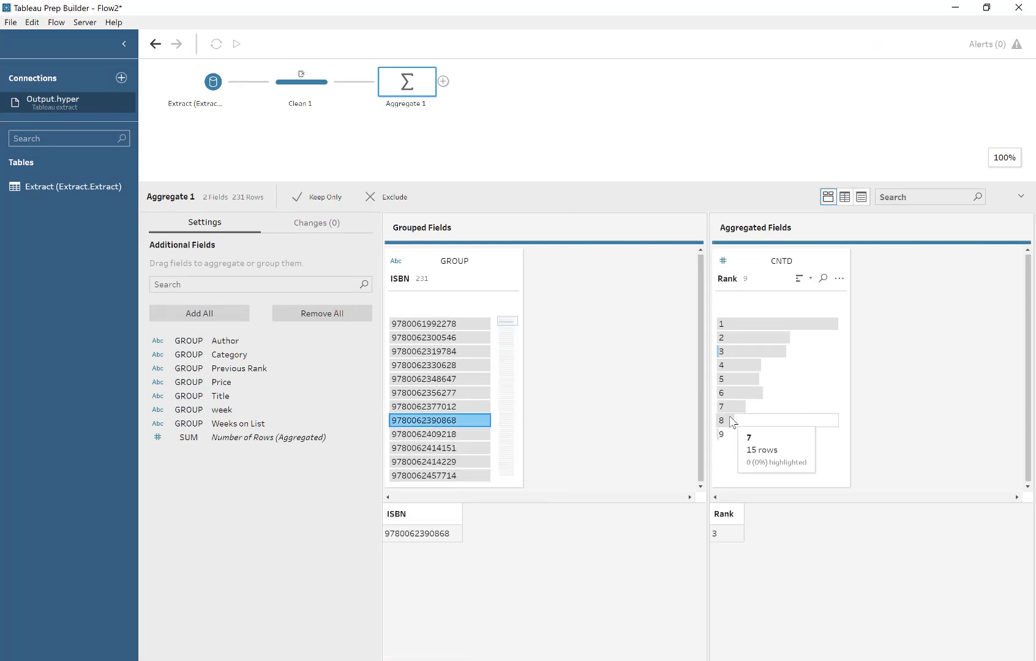
click(723, 435)
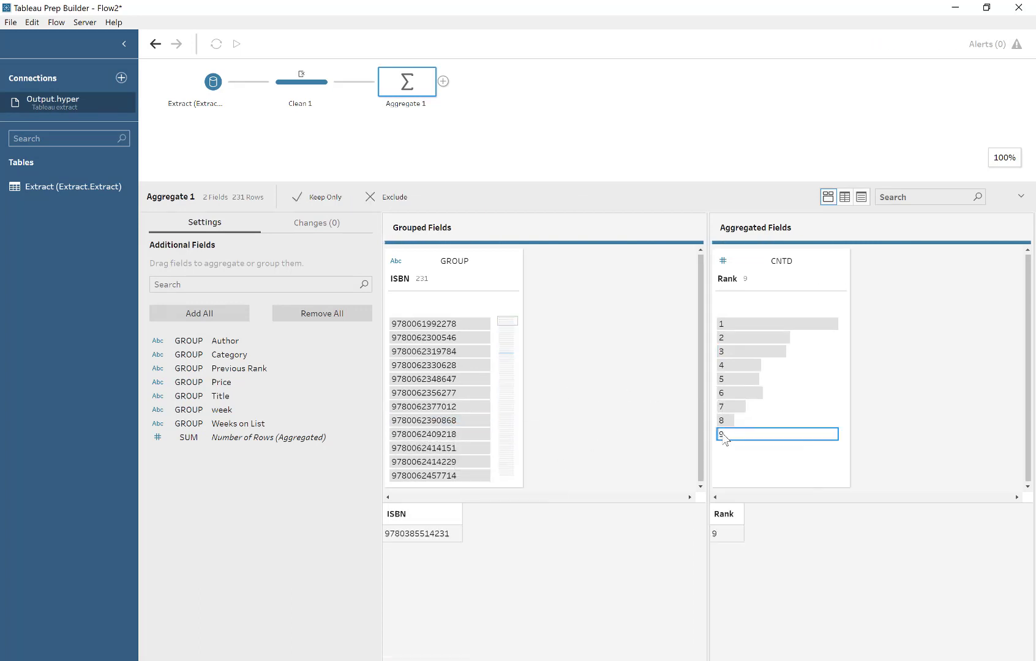
drag(772, 270, 203, 485)
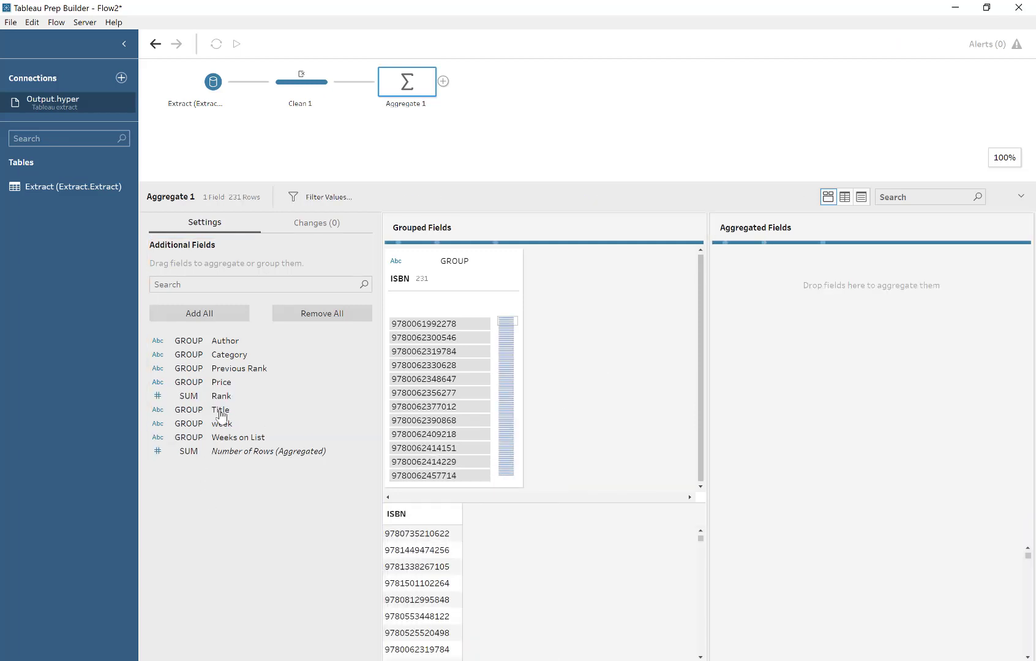
Step: Check distinct Title counts per ISBN (4, 3, 2 titles), then group by Title alongside ISBN
drag(221, 415, 835, 361)
click(781, 262)
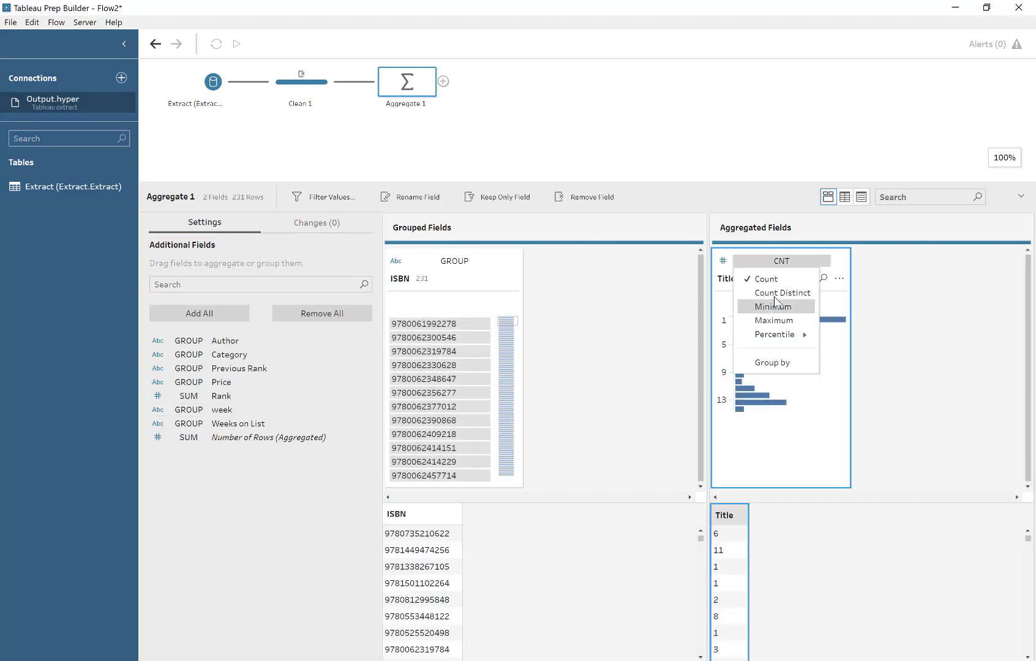
click(775, 300)
click(724, 366)
click(721, 353)
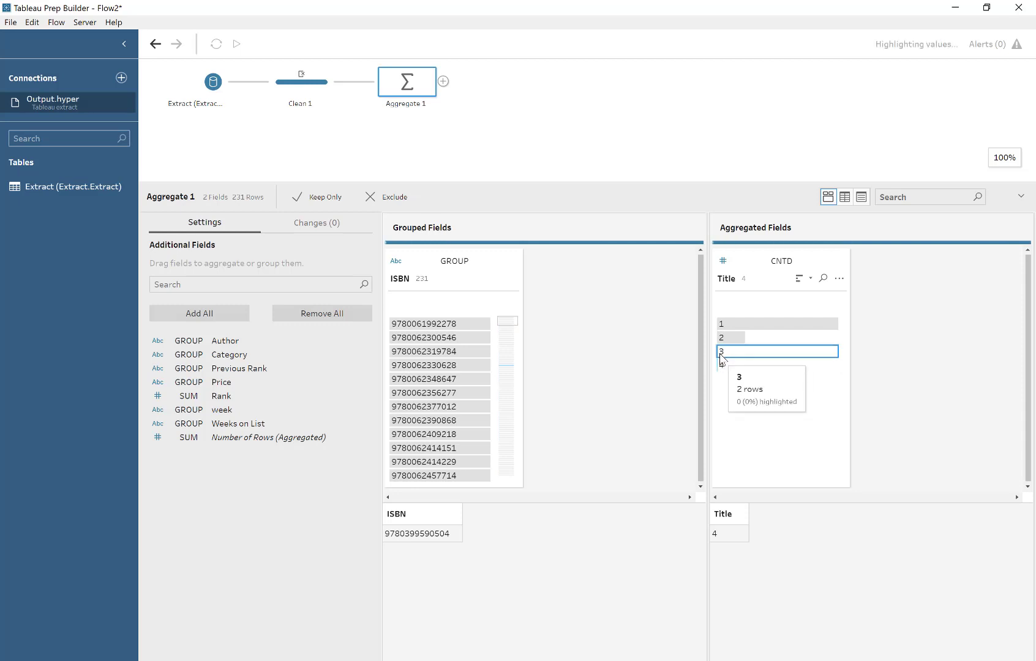
click(722, 337)
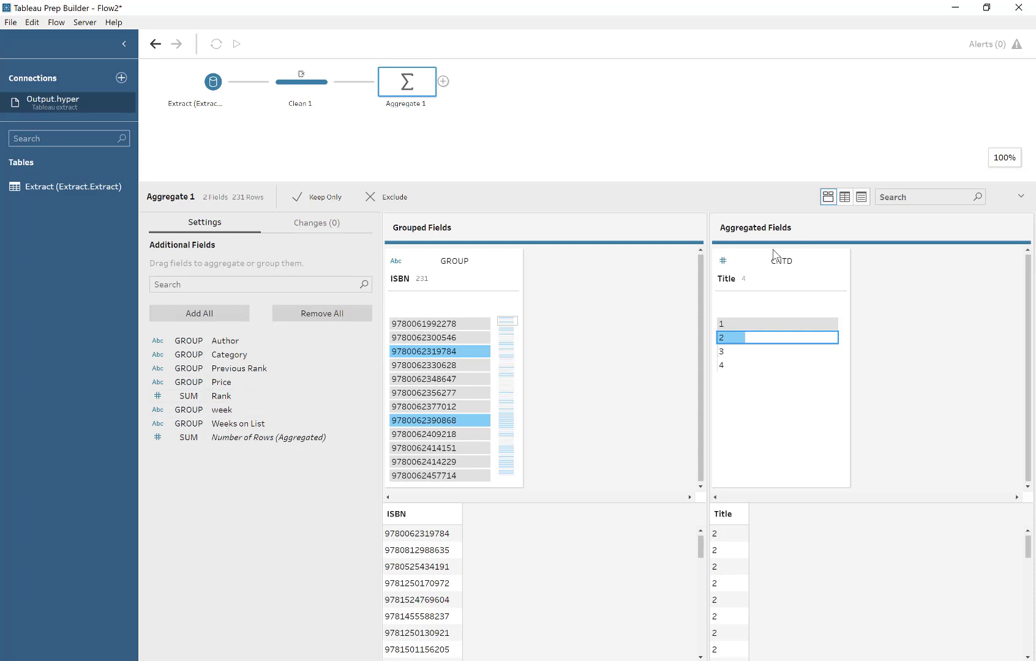
drag(771, 257, 558, 349)
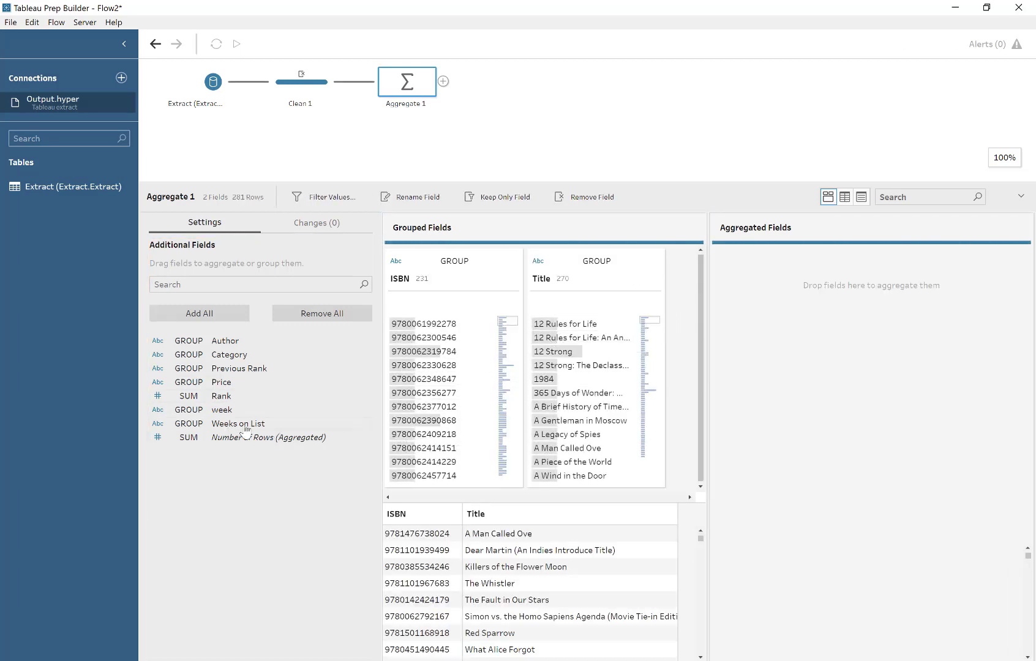
Step: Add week to Aggregated Fields and change its type to Date in Clean 1
drag(224, 416, 809, 367)
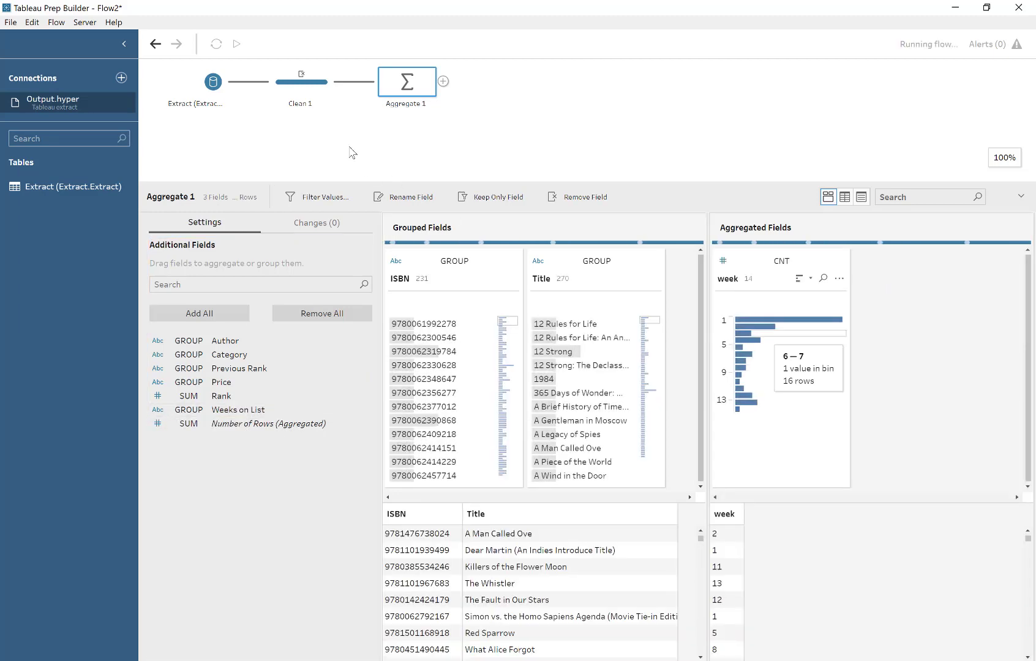
click(301, 88)
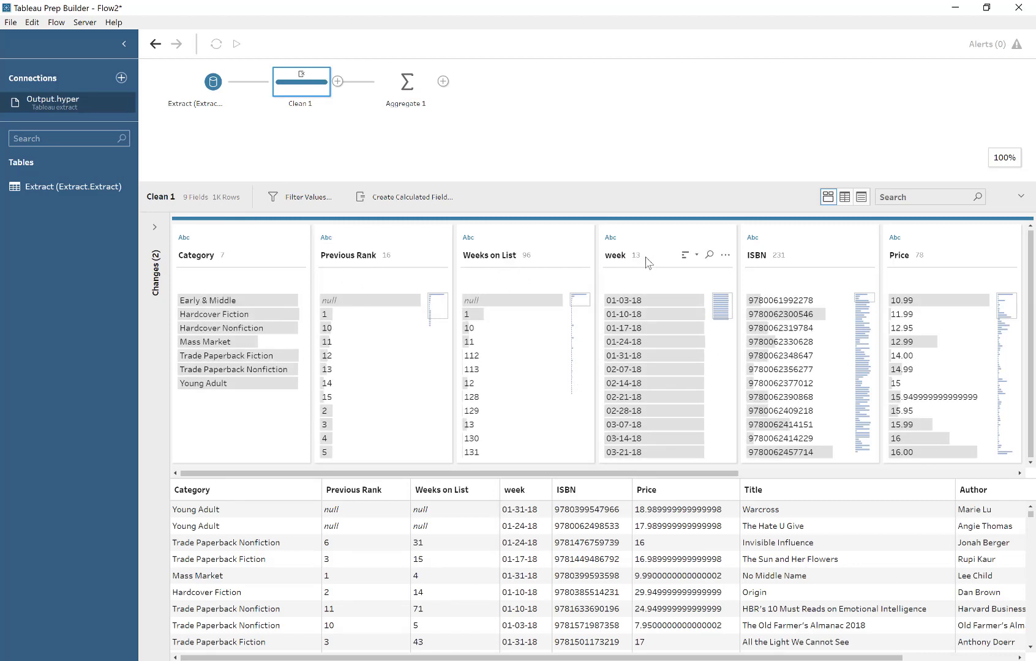
click(610, 238)
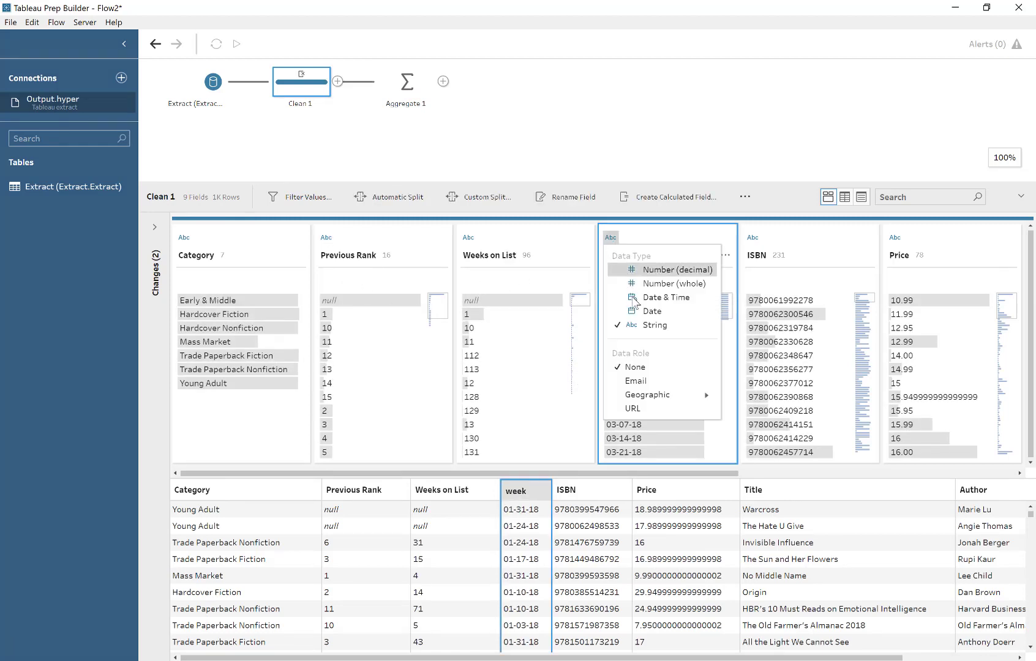
key(Escape)
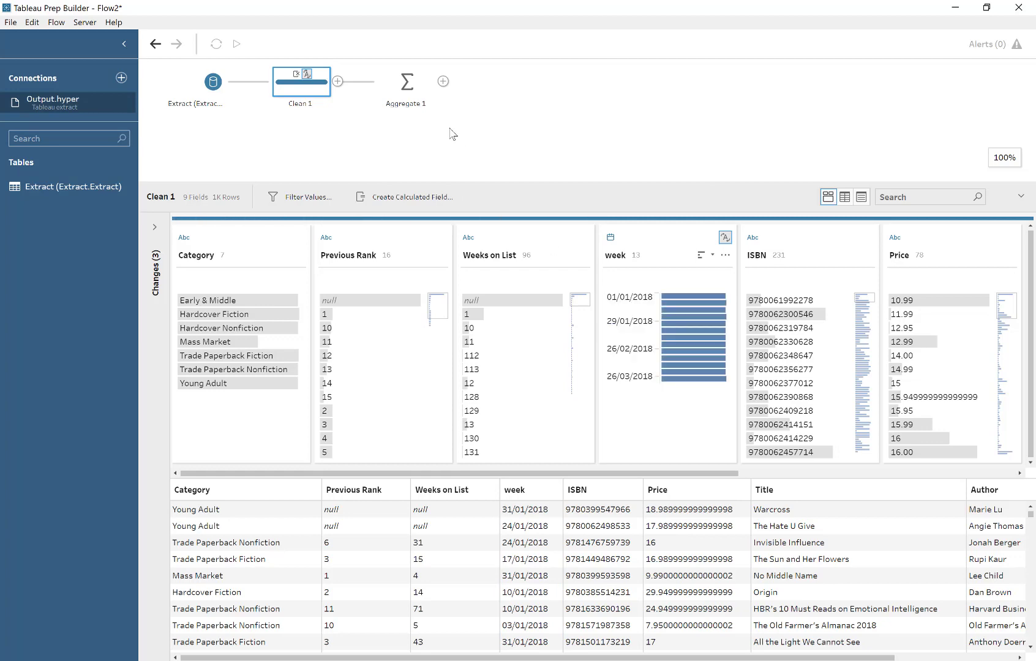
Step: Set week's aggregation in Aggregate 1 to Maximum to keep the latest week
click(407, 85)
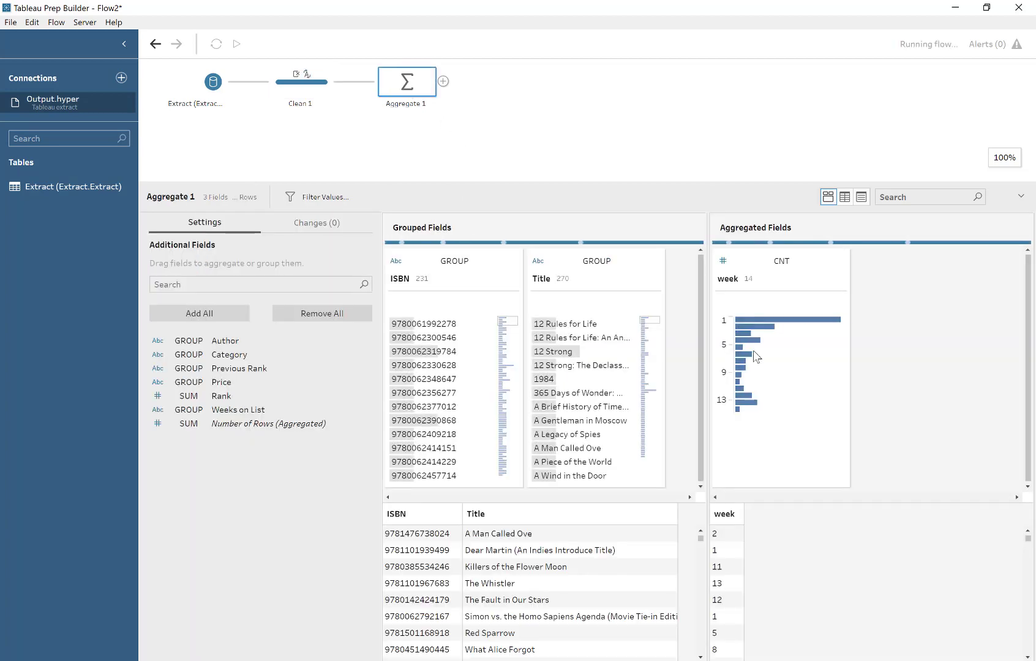
mouse_move(755, 356)
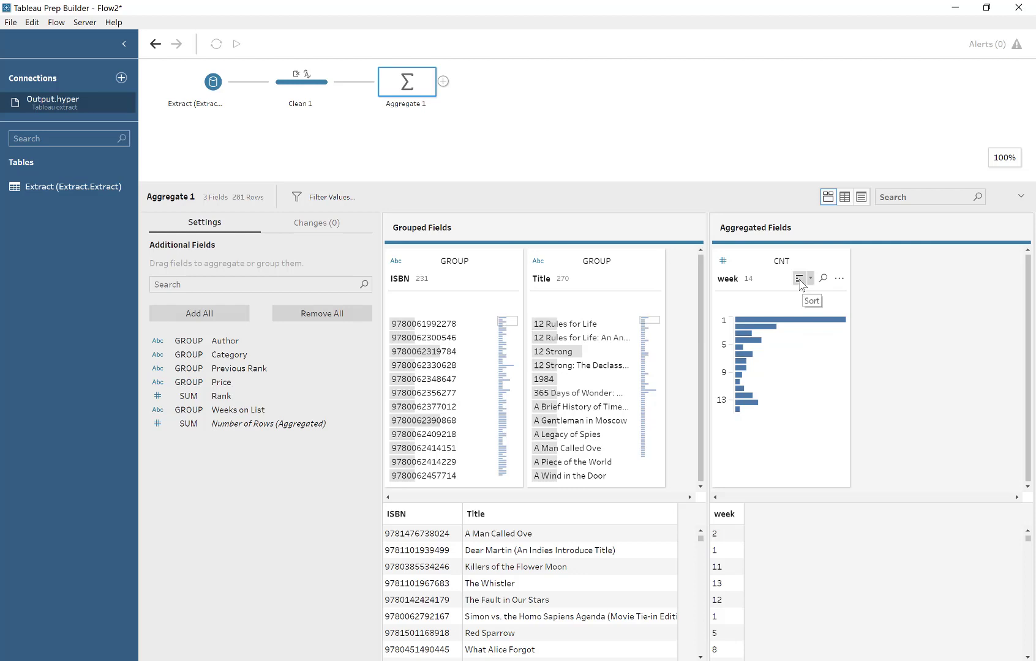
click(781, 264)
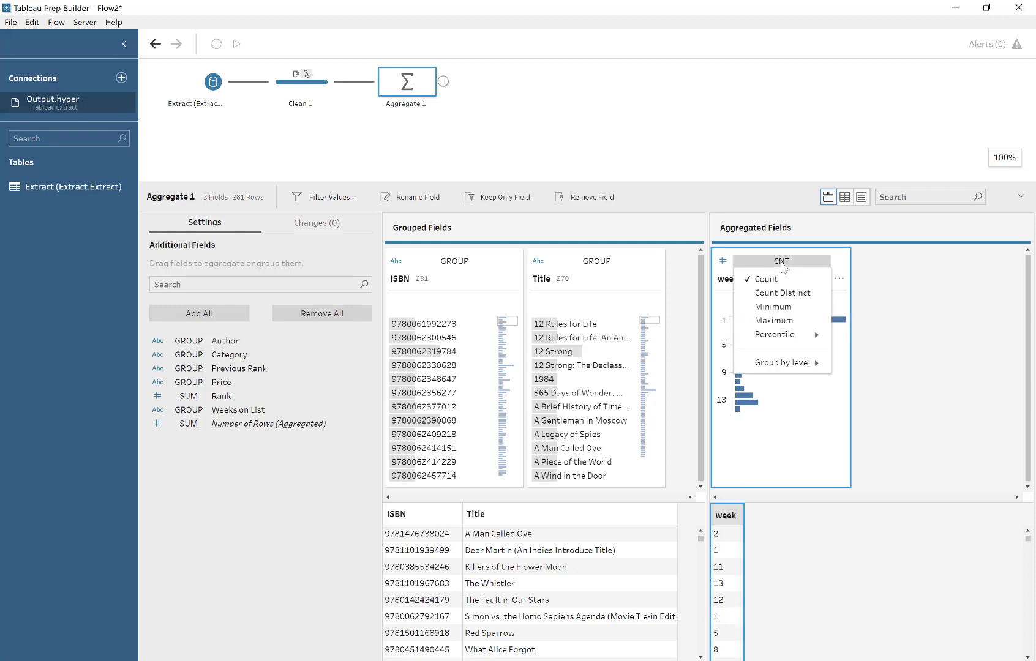
click(777, 318)
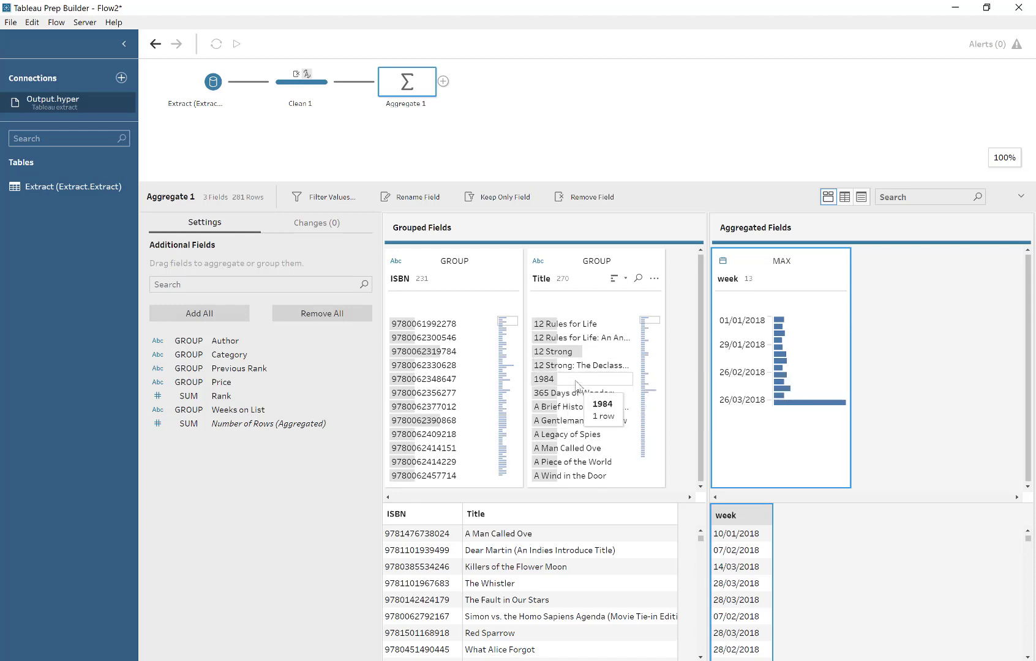
Step: Branch a new clean step off Clean 1 and add an aggregate step after Clean 2
click(337, 81)
click(367, 98)
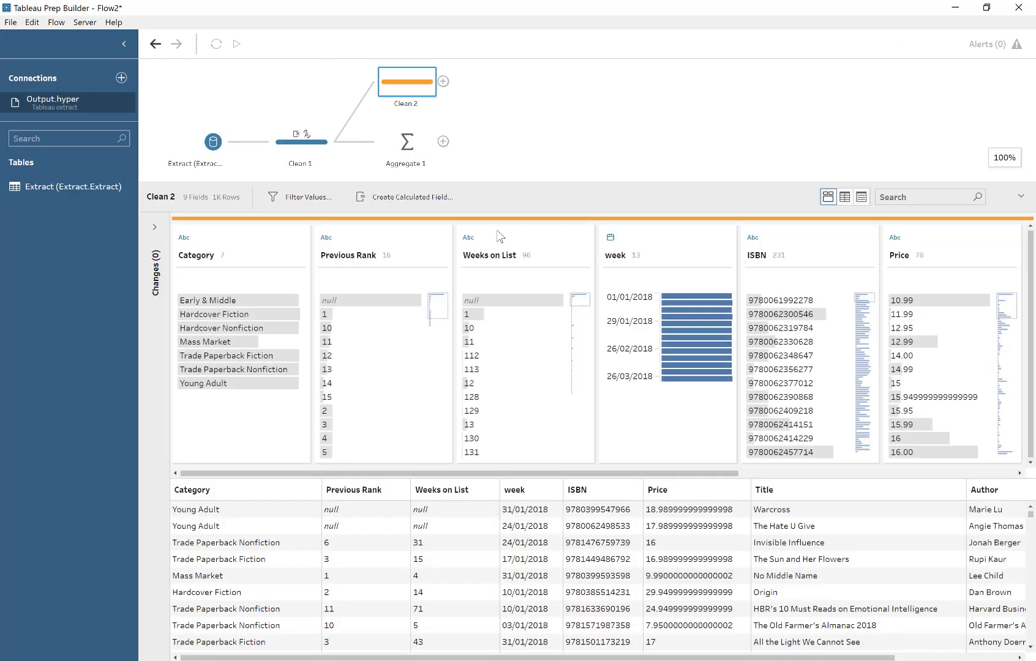
click(444, 83)
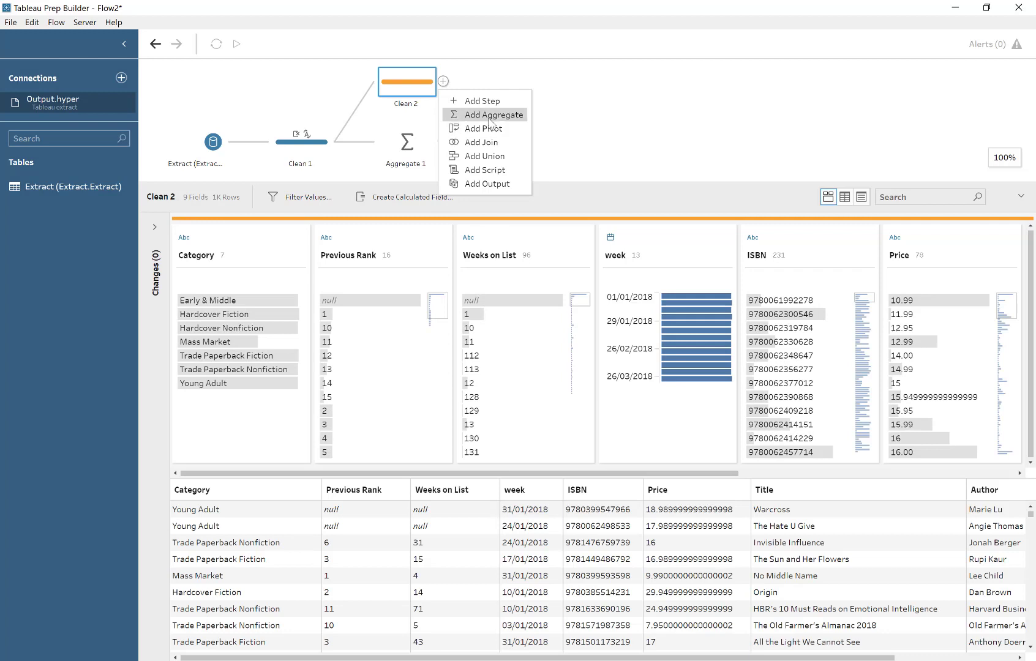
click(489, 115)
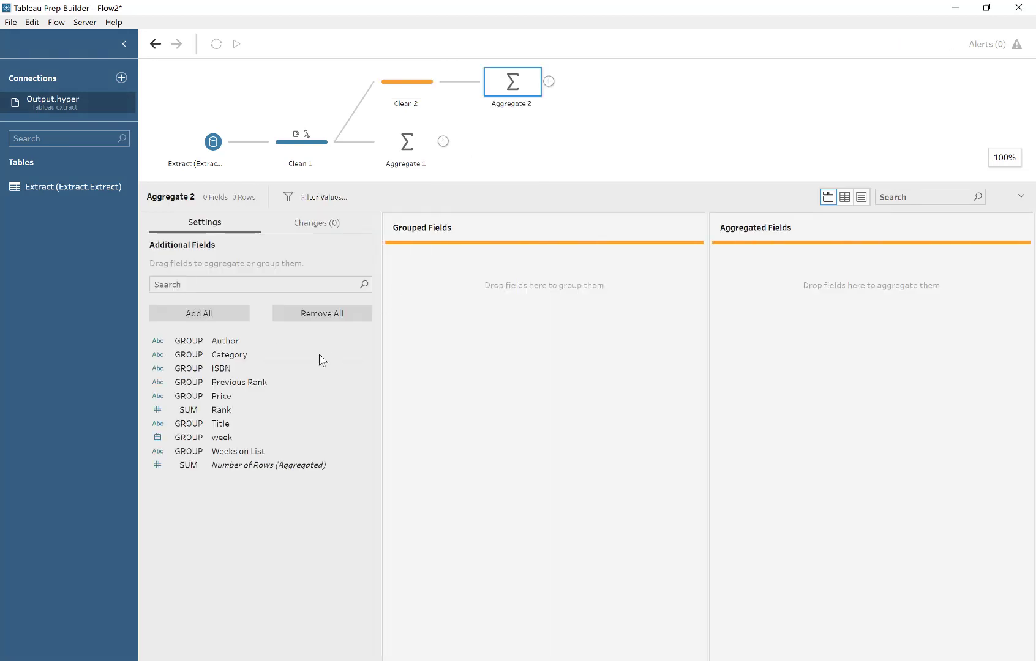
Step: Group Aggregate 2 by ISBN with week aggregated as MAX, then return to Aggregate 1
drag(225, 372, 492, 339)
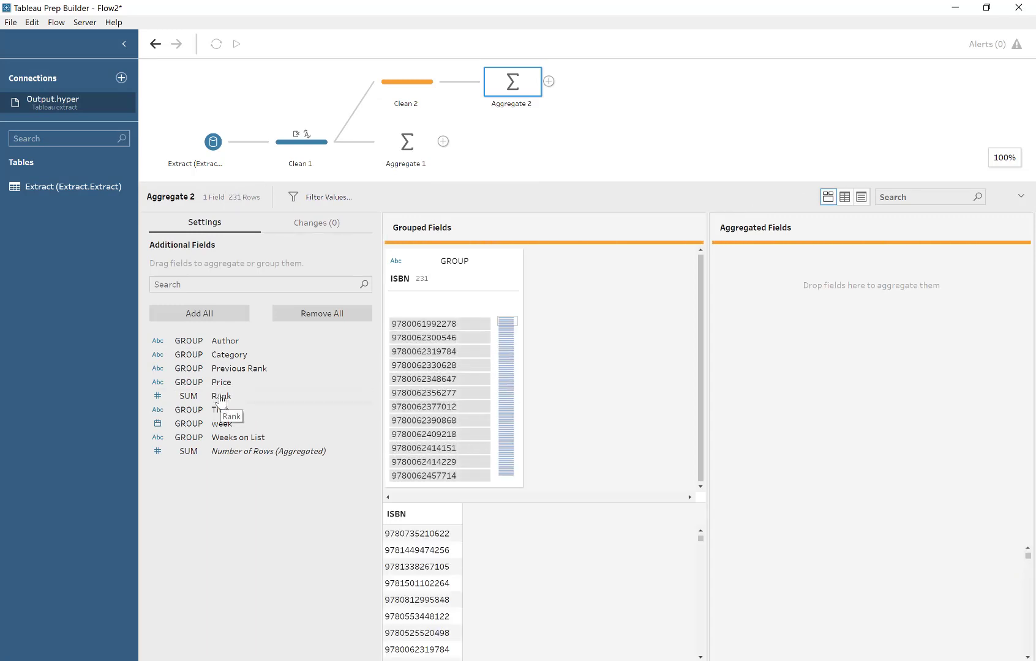
drag(221, 399, 199, 499)
drag(233, 372, 837, 328)
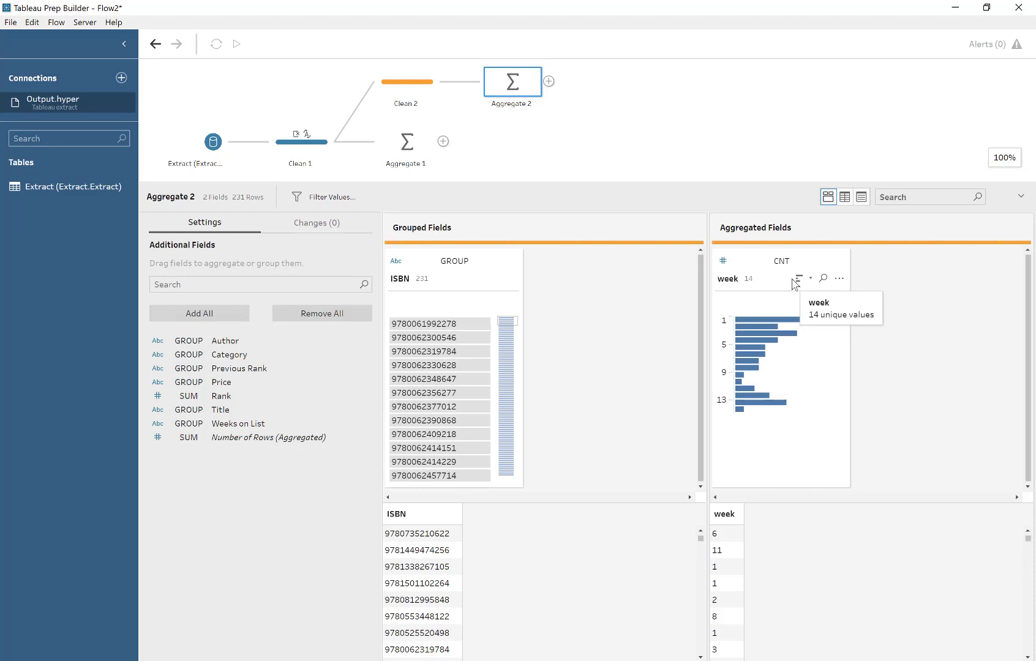
click(787, 263)
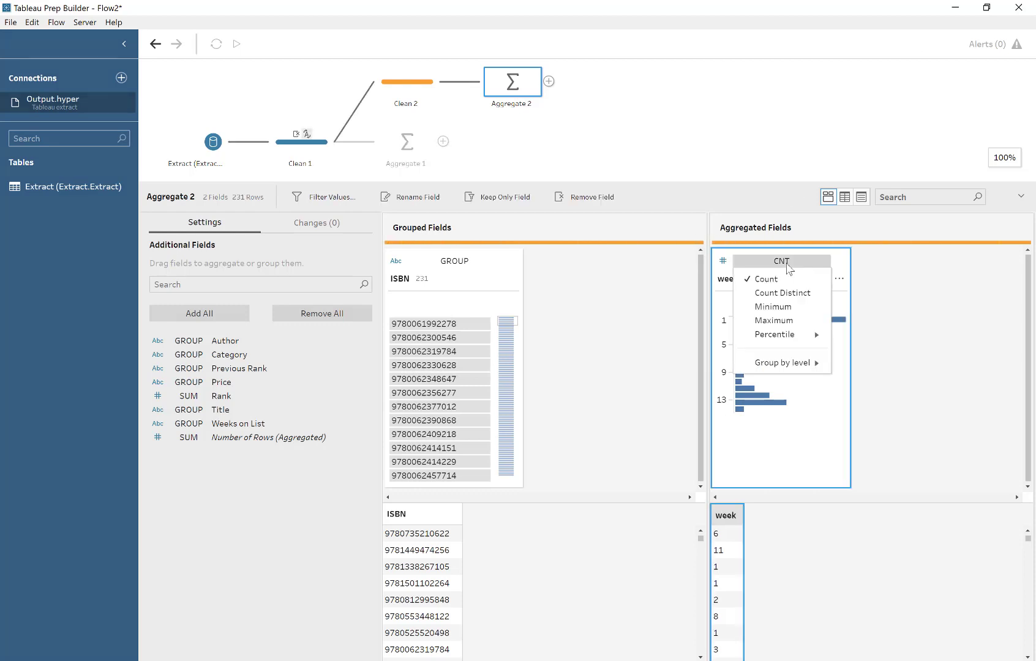
click(774, 321)
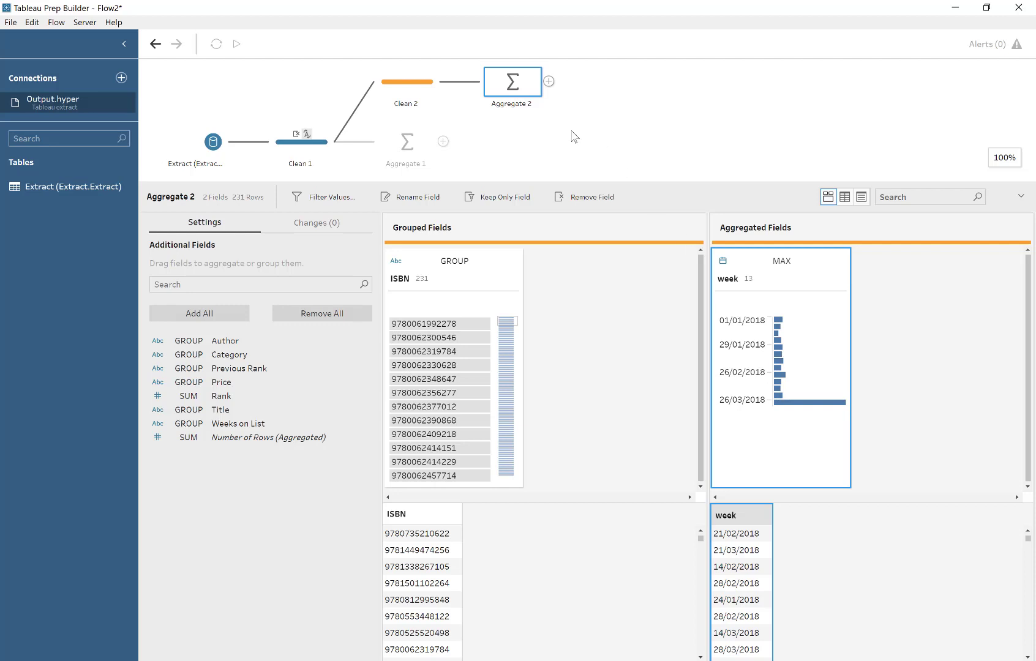
click(408, 155)
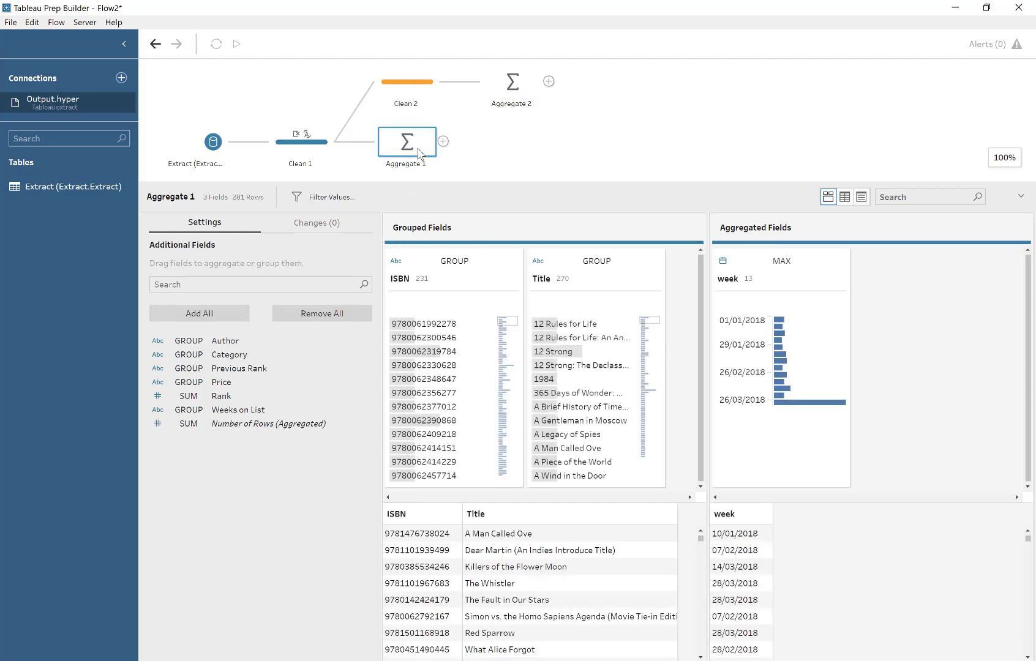
Step: Join Aggregate 1 to Aggregate 2 with an added week = week clause, and add Clean 3 after Join 1
drag(463, 135, 565, 89)
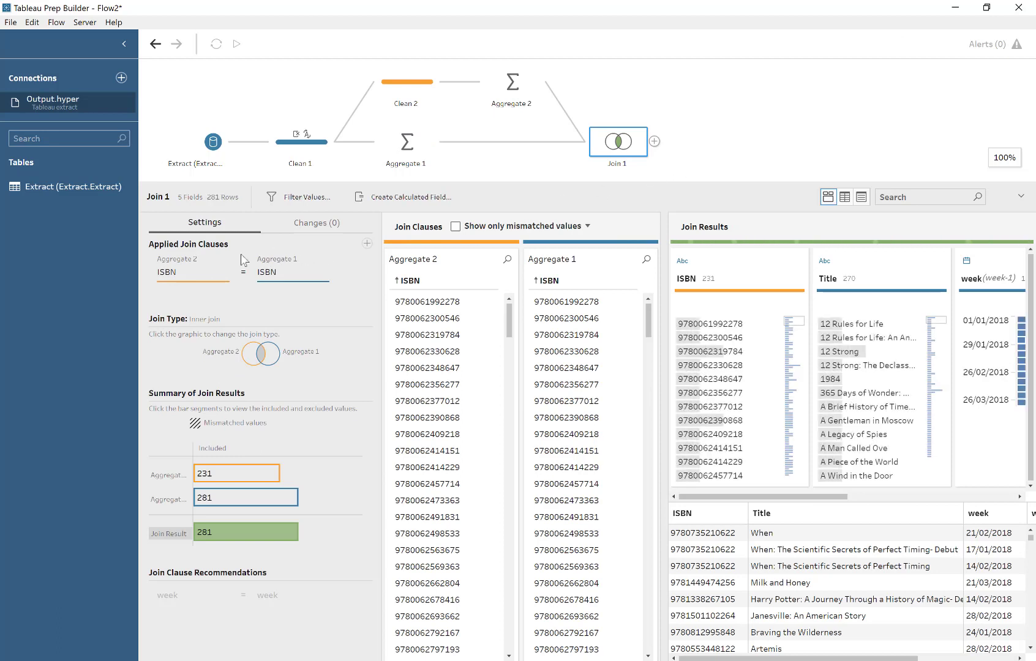
click(368, 245)
click(215, 348)
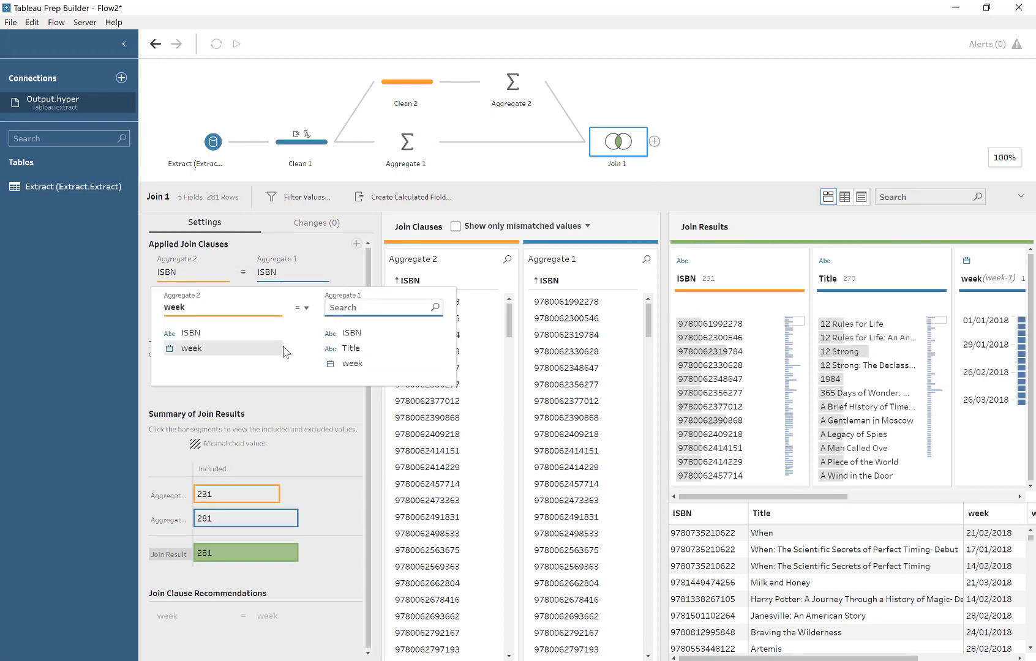
click(358, 362)
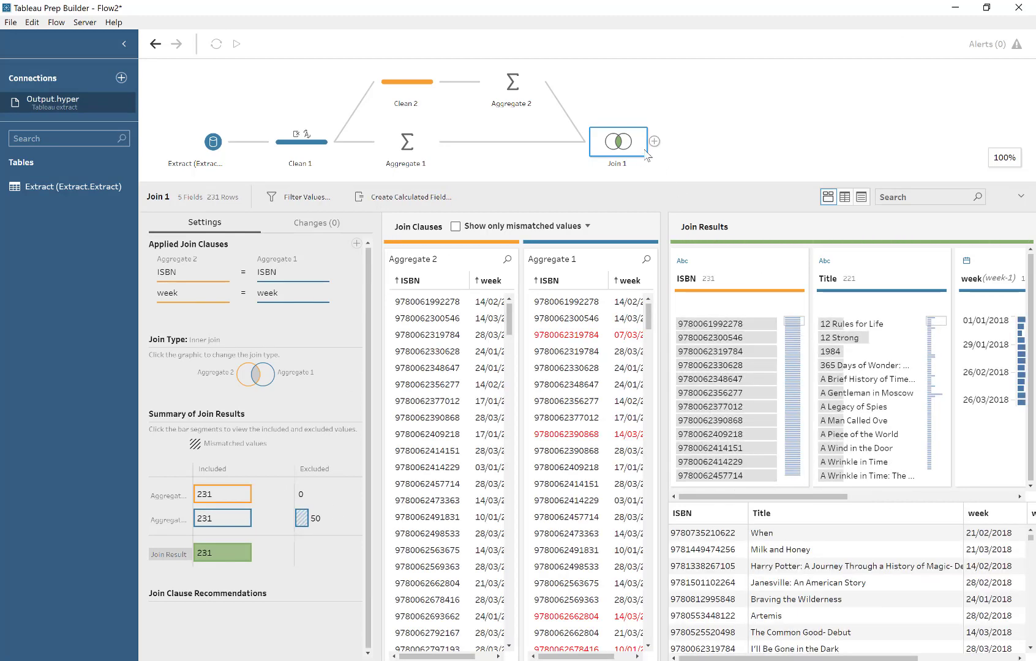
click(655, 142)
click(692, 163)
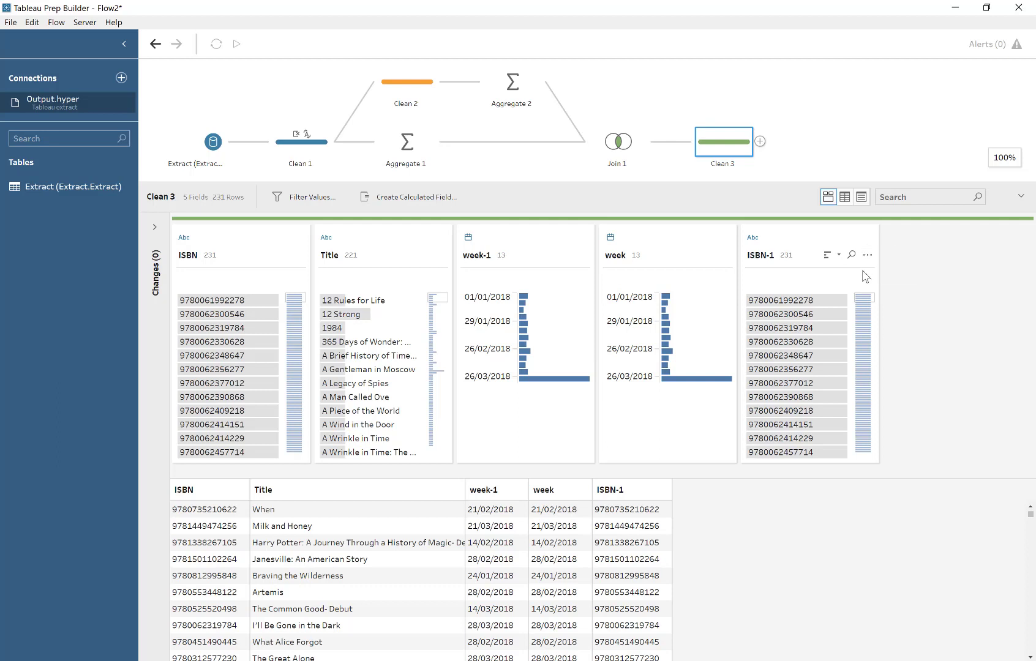
Step: Remove the ISBN-1, week and week-1 fields from Clean 3
click(867, 255)
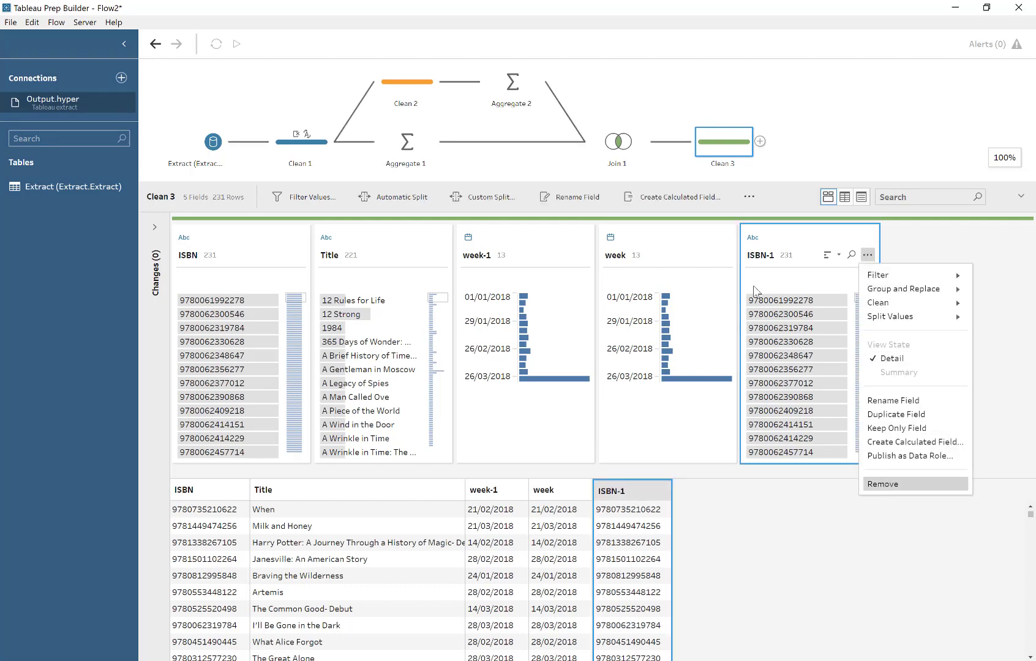
click(883, 483)
click(725, 254)
click(757, 483)
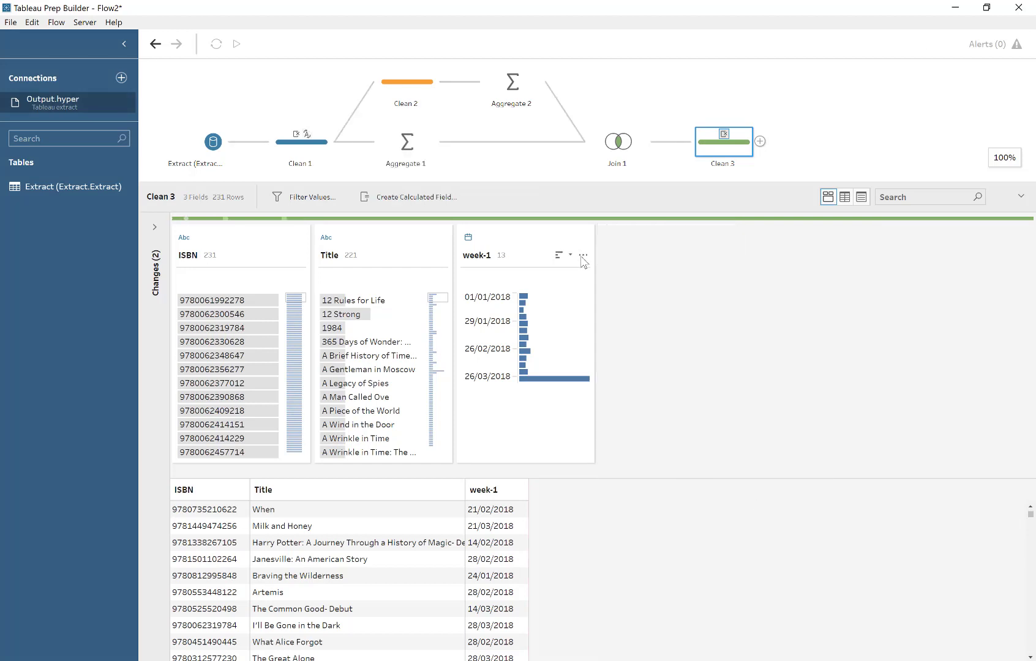
click(583, 254)
click(628, 492)
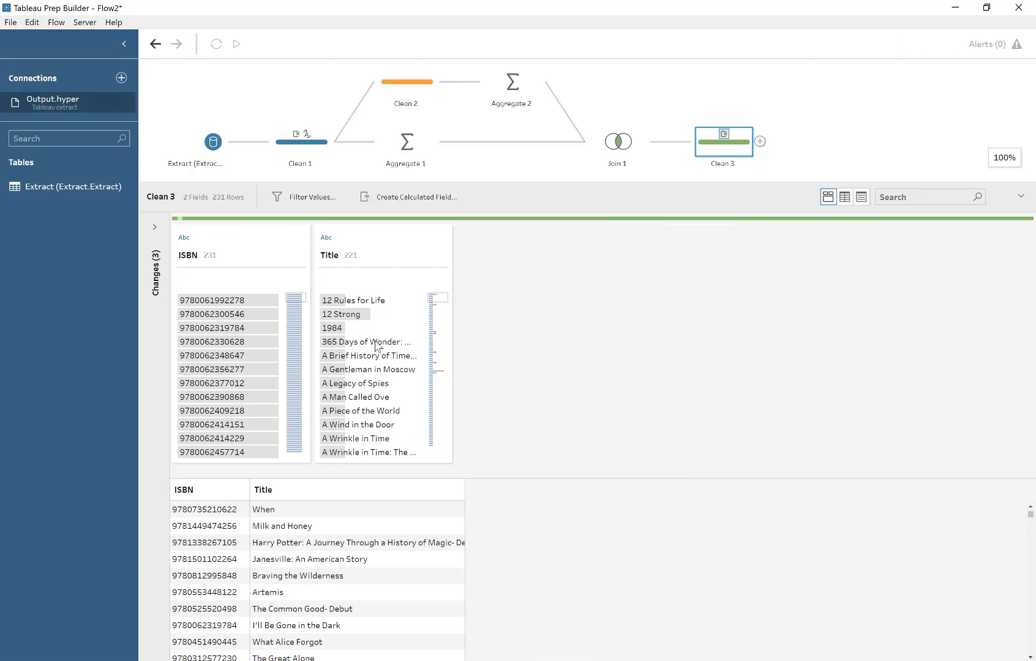
Step: Compare the 12 Rules for Life title variants in Clean 3 and Clean 1
click(380, 300)
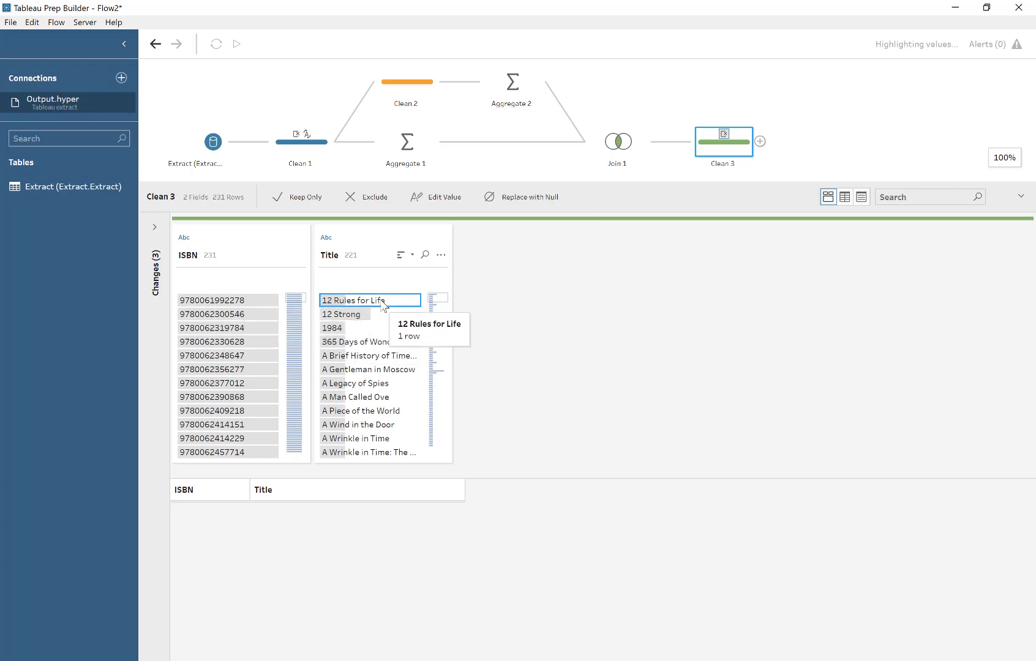
click(301, 141)
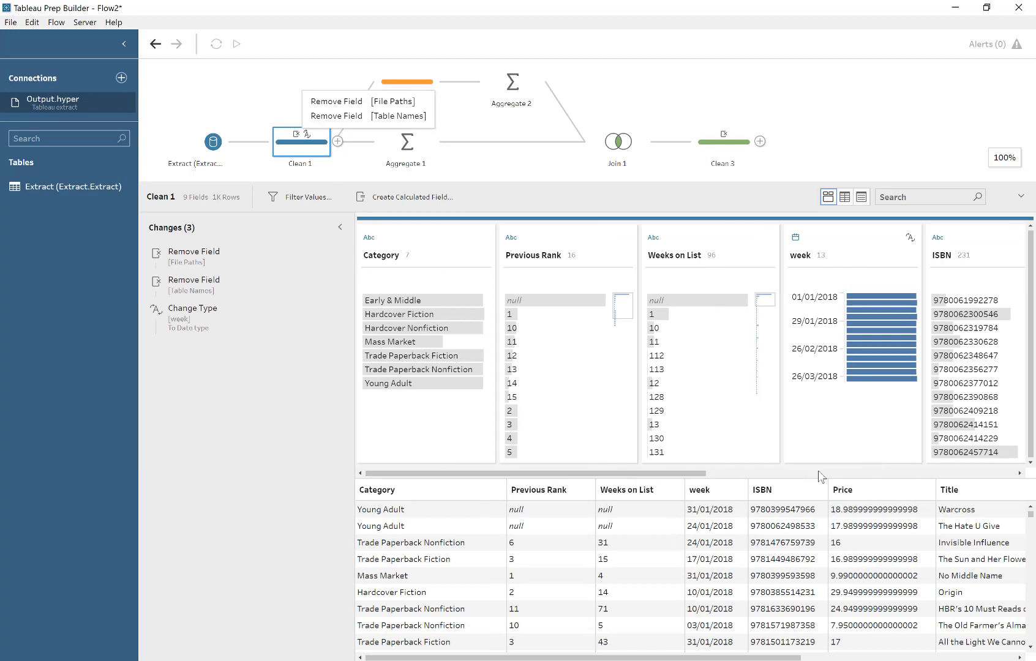
click(848, 472)
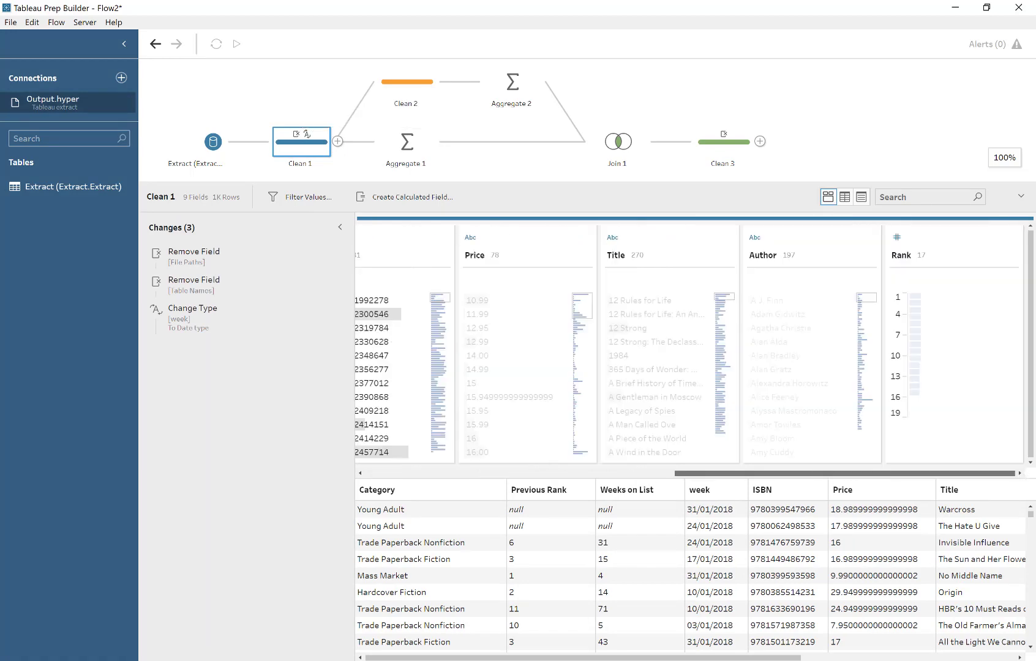
click(637, 300)
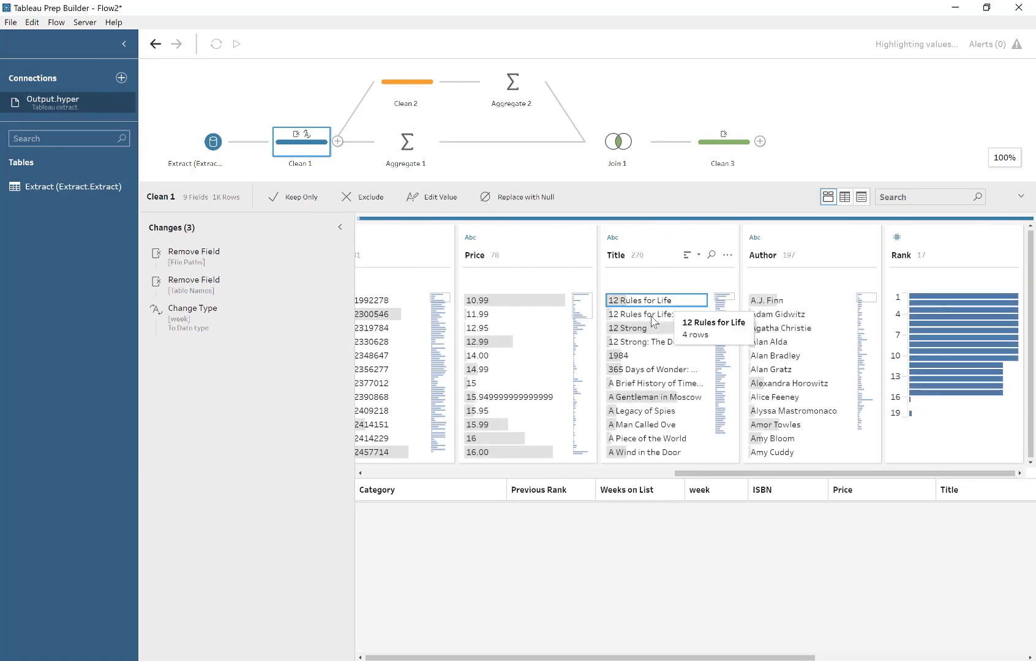
click(637, 314)
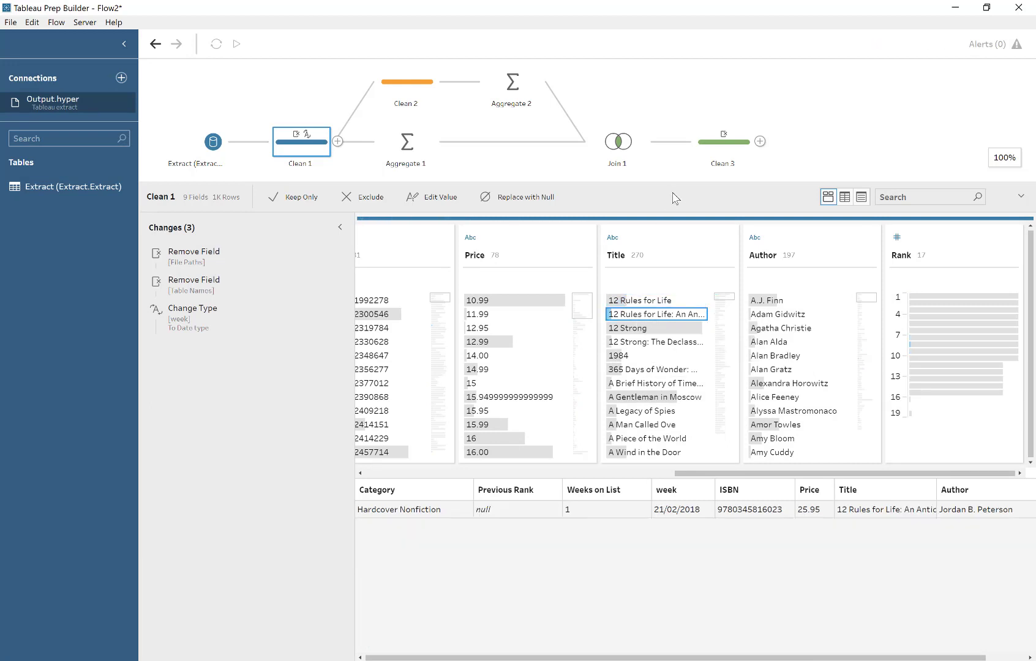
click(717, 152)
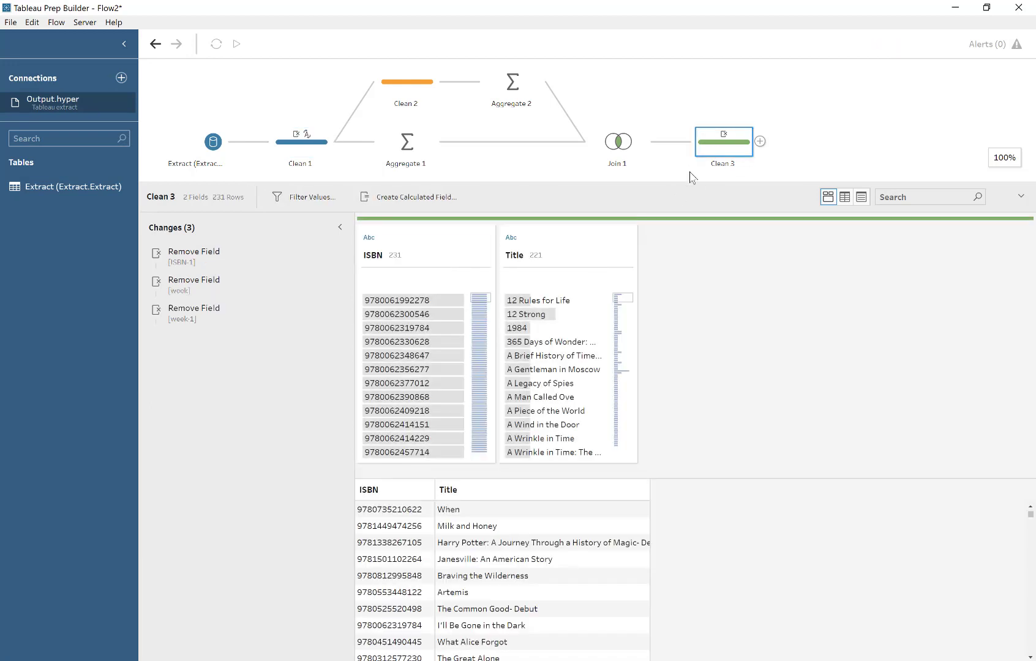
click(338, 142)
Step: Branch Clean 4 off Clean 1, left-join it to Clean 3 on ISBN = ISBN, and add Clean 5
click(357, 162)
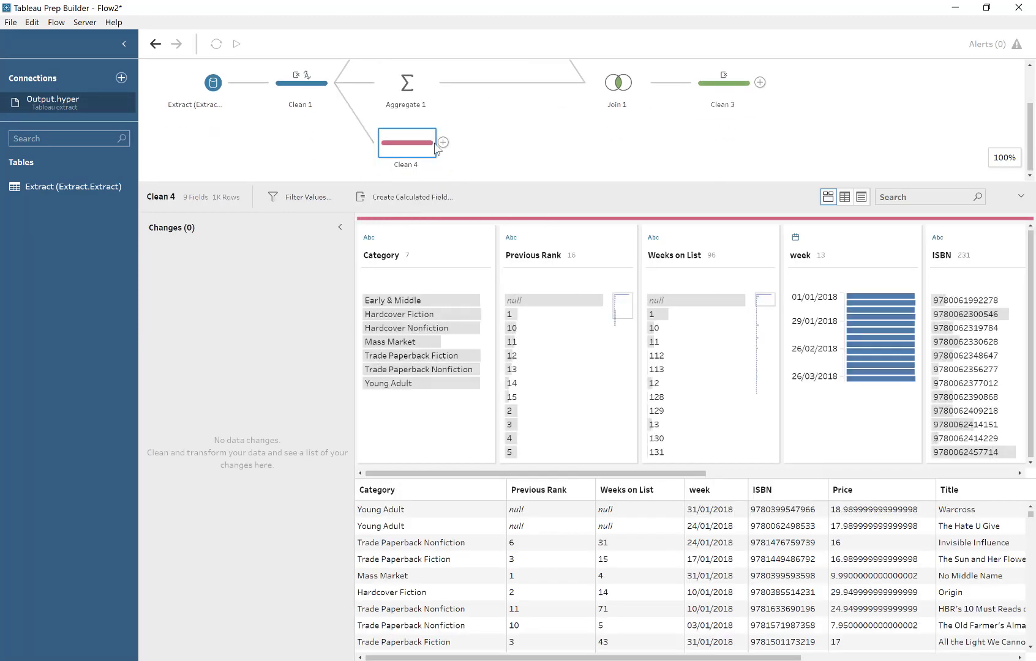
drag(514, 140, 770, 97)
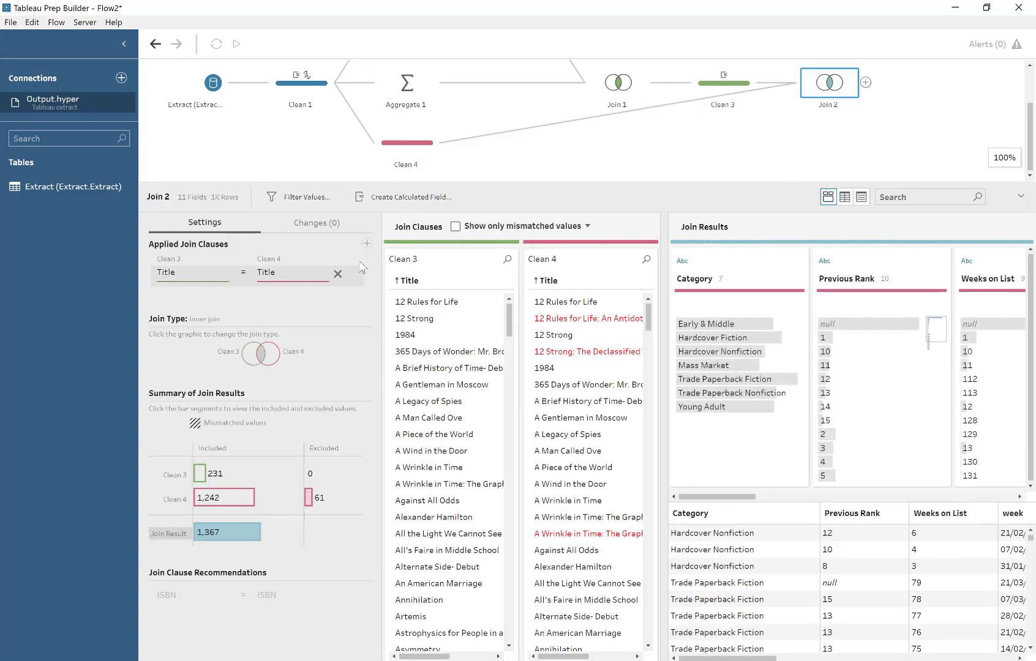
click(337, 274)
click(367, 244)
click(191, 315)
click(376, 346)
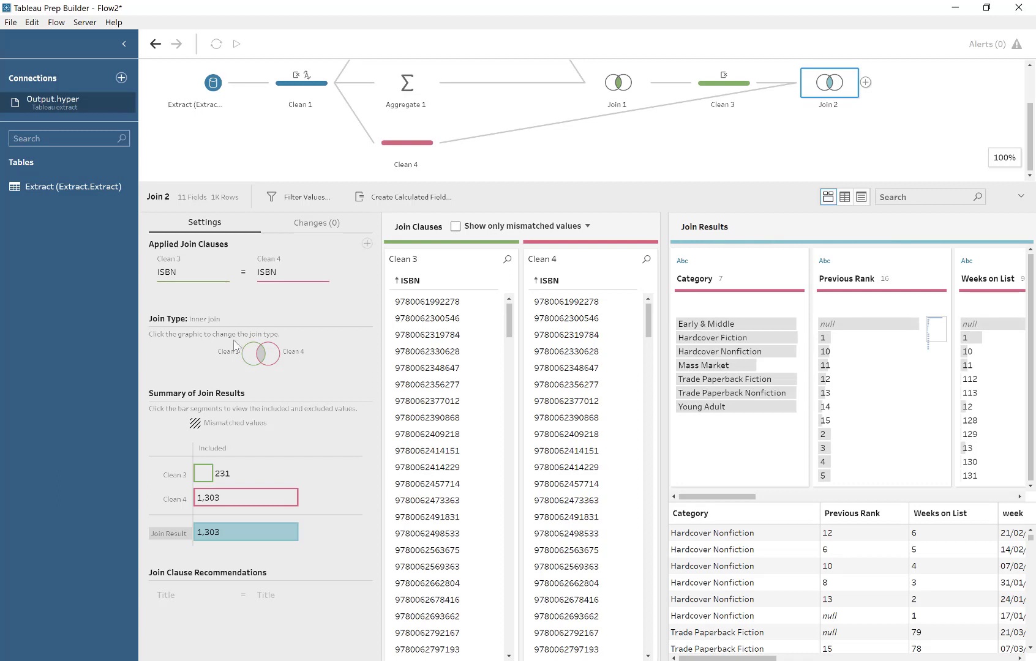
click(248, 358)
click(864, 82)
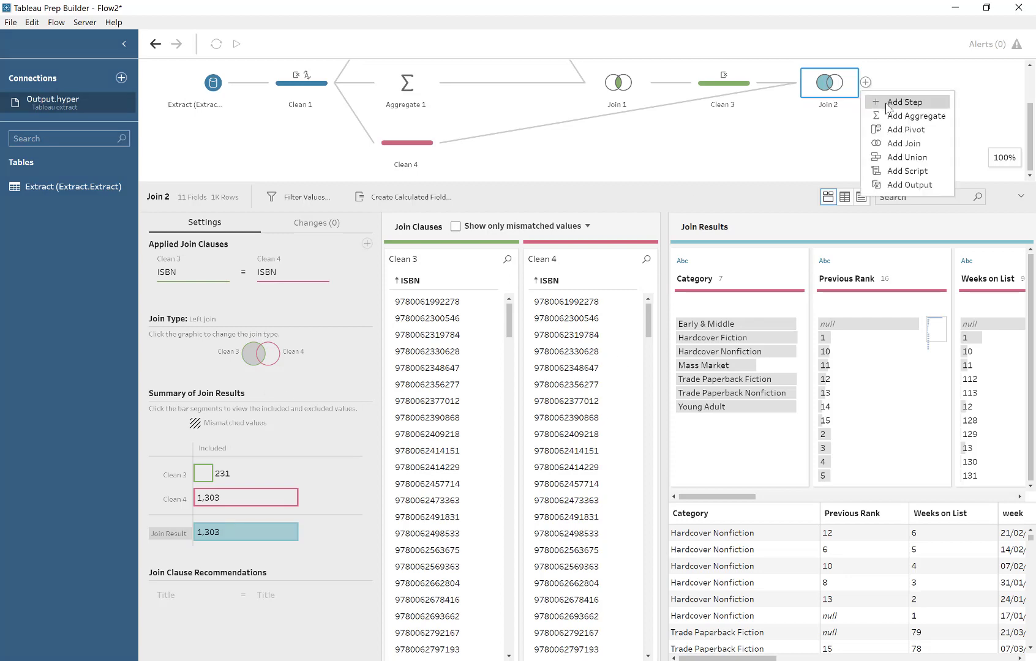
click(889, 99)
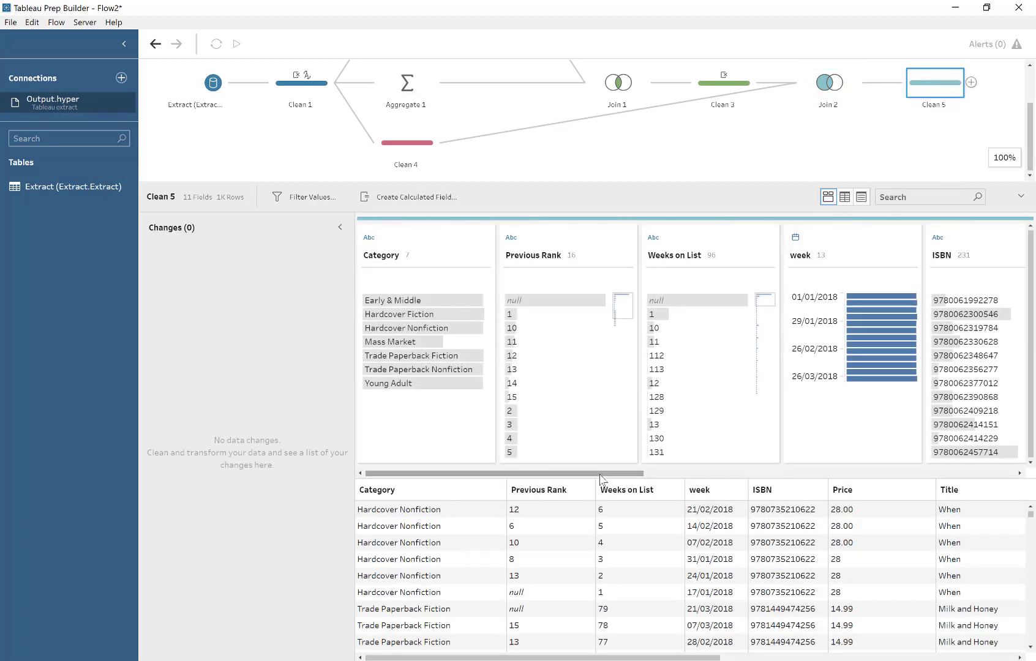
drag(606, 473, 701, 473)
drag(787, 476, 927, 469)
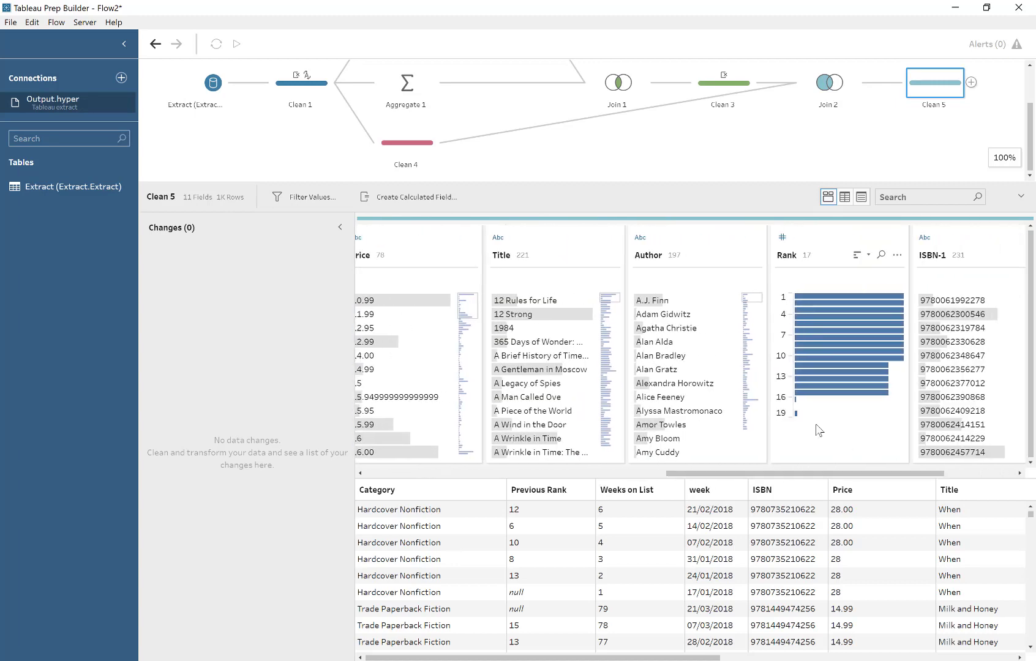
click(527, 301)
drag(717, 475, 557, 477)
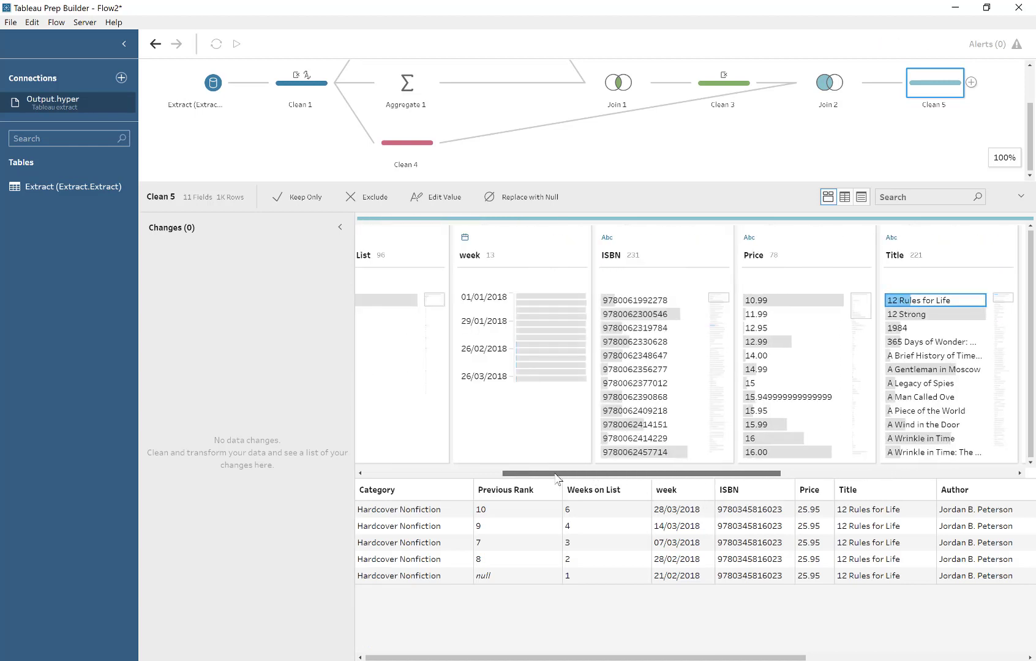
scroll(715, 325, down, 10)
click(640, 315)
click(647, 316)
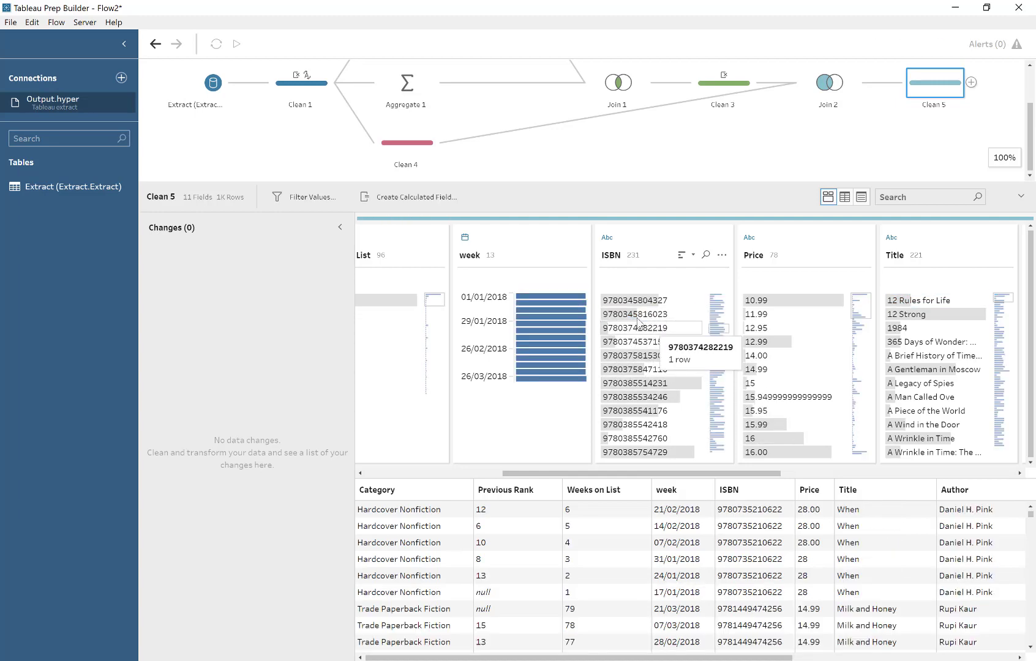
click(647, 317)
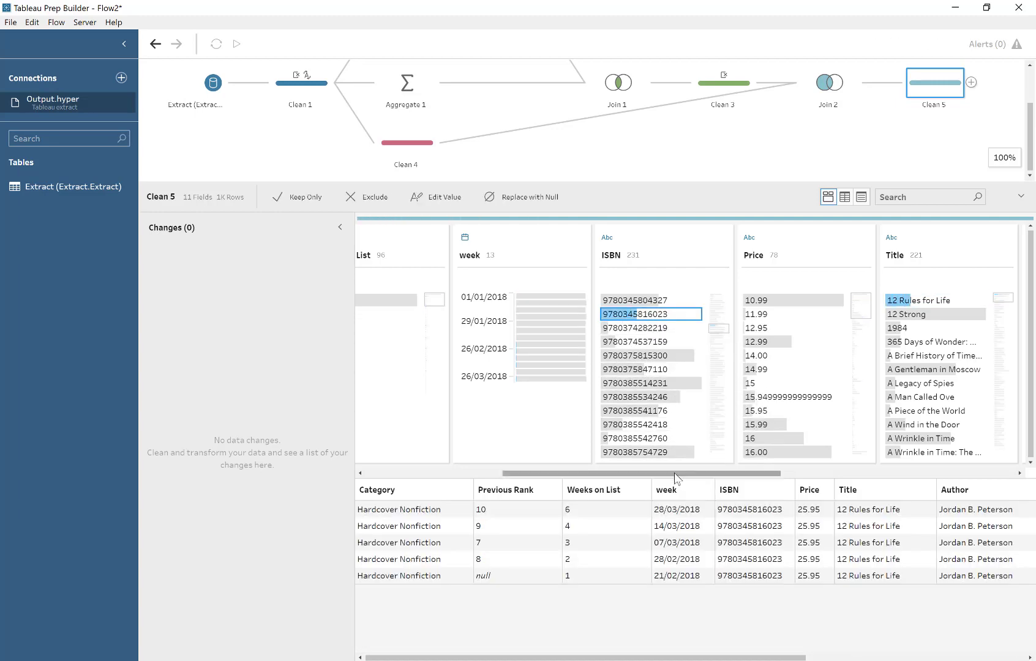
drag(695, 474, 945, 472)
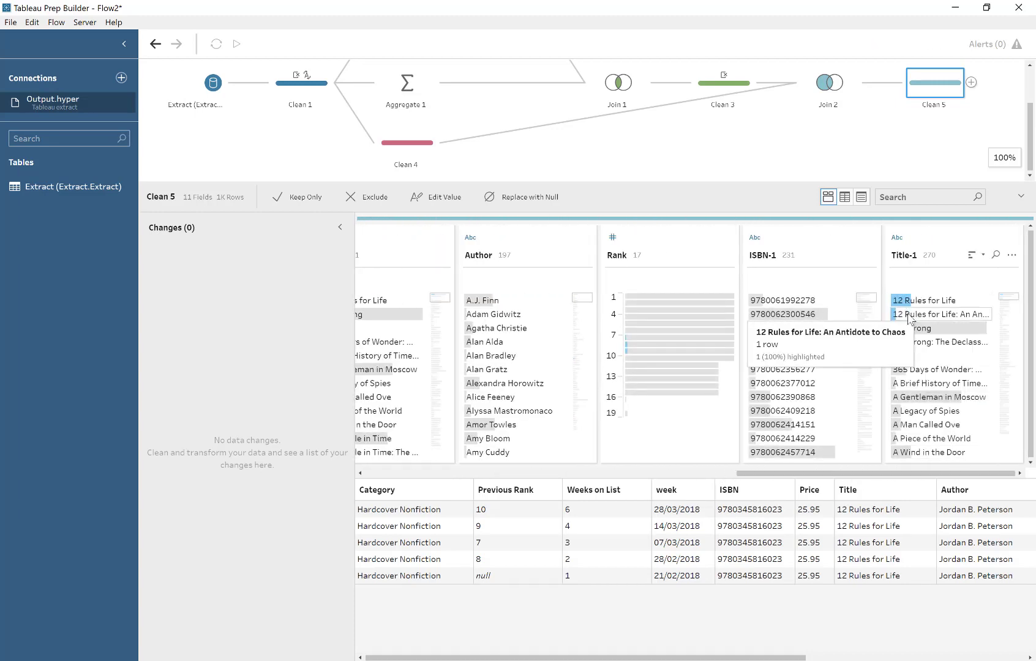
Step: Remove the duplicate Title-1 and ISBN-1 fields from Clean 5
click(1012, 255)
click(950, 485)
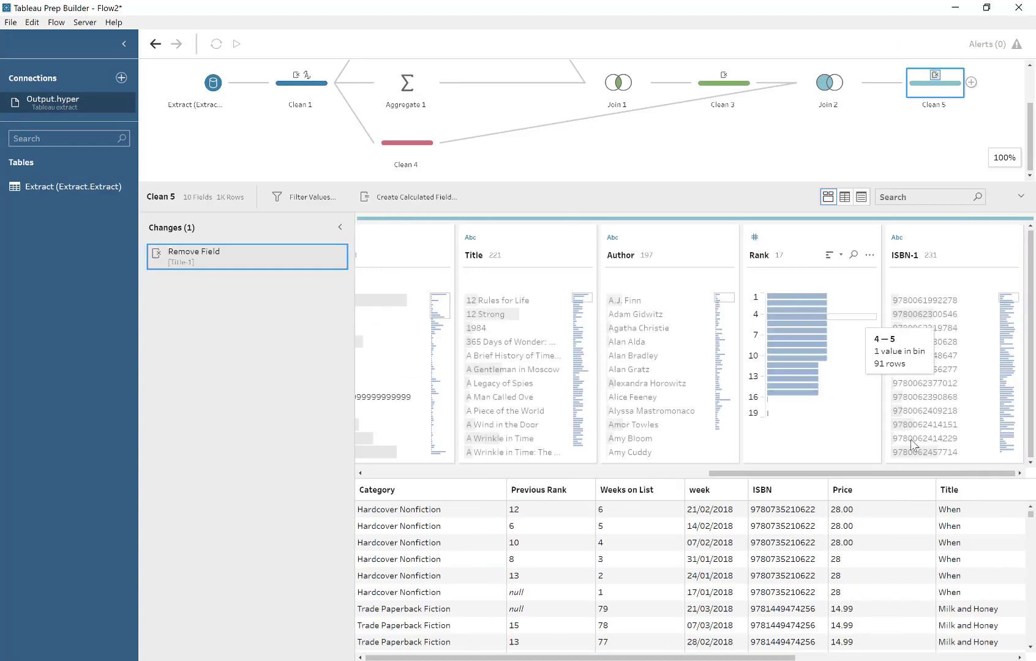
click(1011, 256)
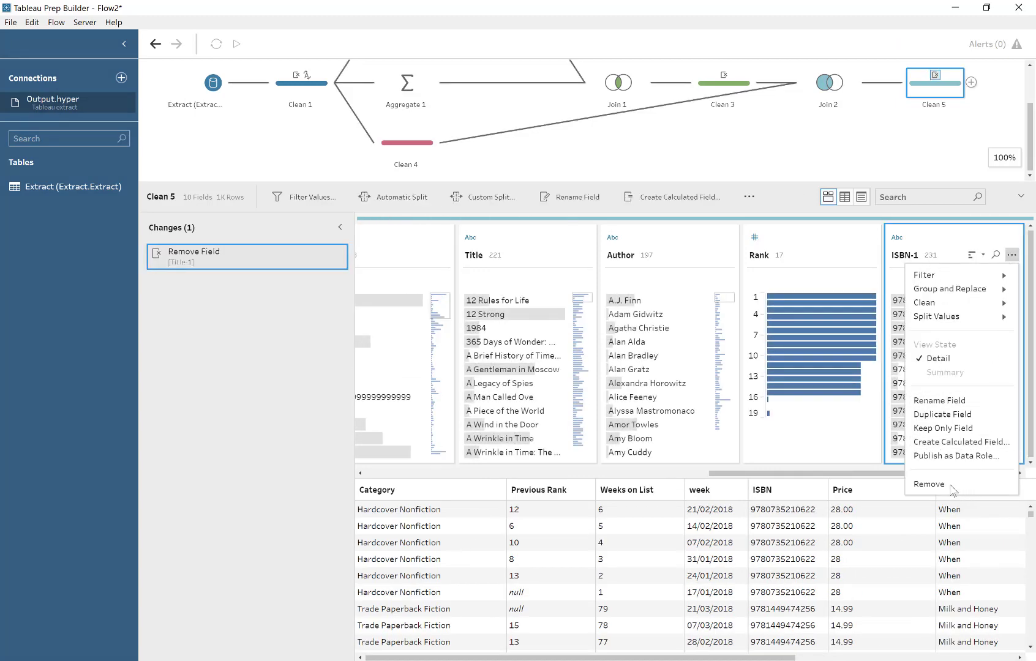
click(950, 485)
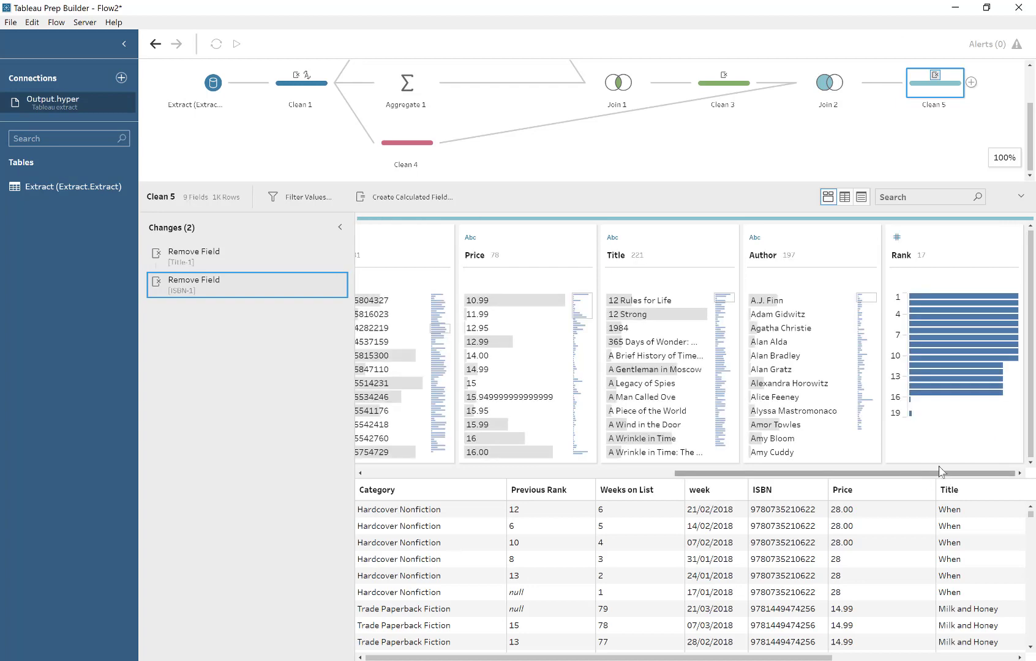